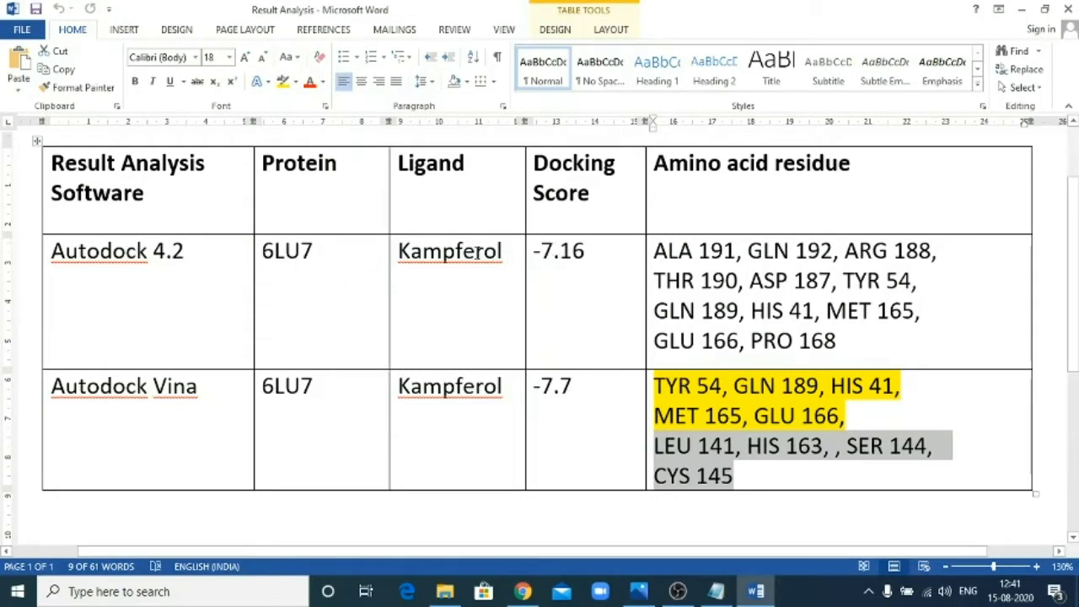
# Step: In the Word table, highlight scores -7.16 and -7.7 and the Vina residues LEU 141–CYS 145
pyautogui.click(461, 251)
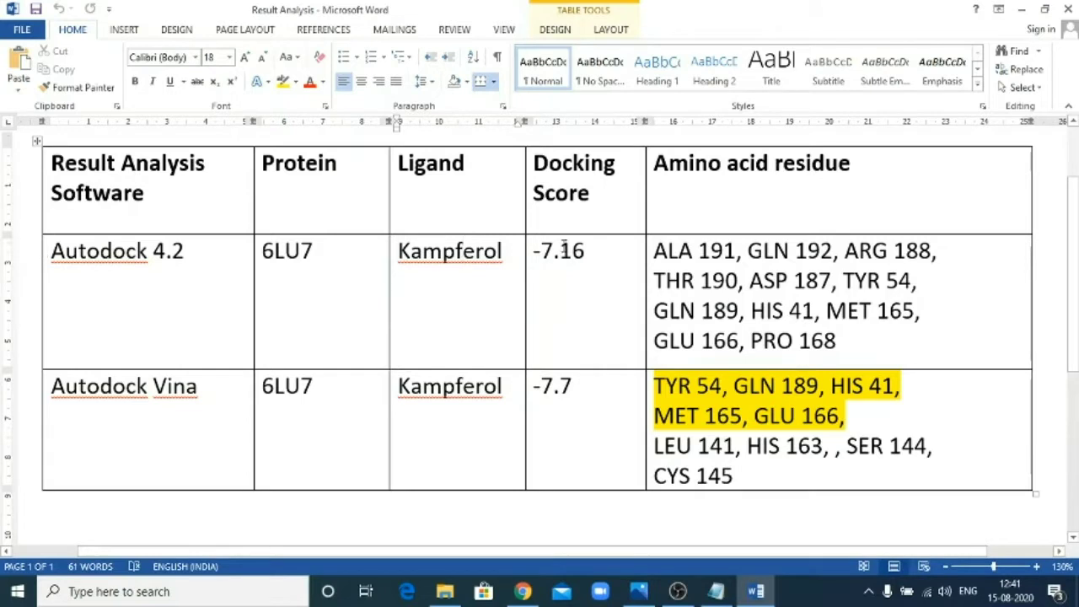
pyautogui.moveTo(535, 258); pyautogui.dragTo(573, 251)
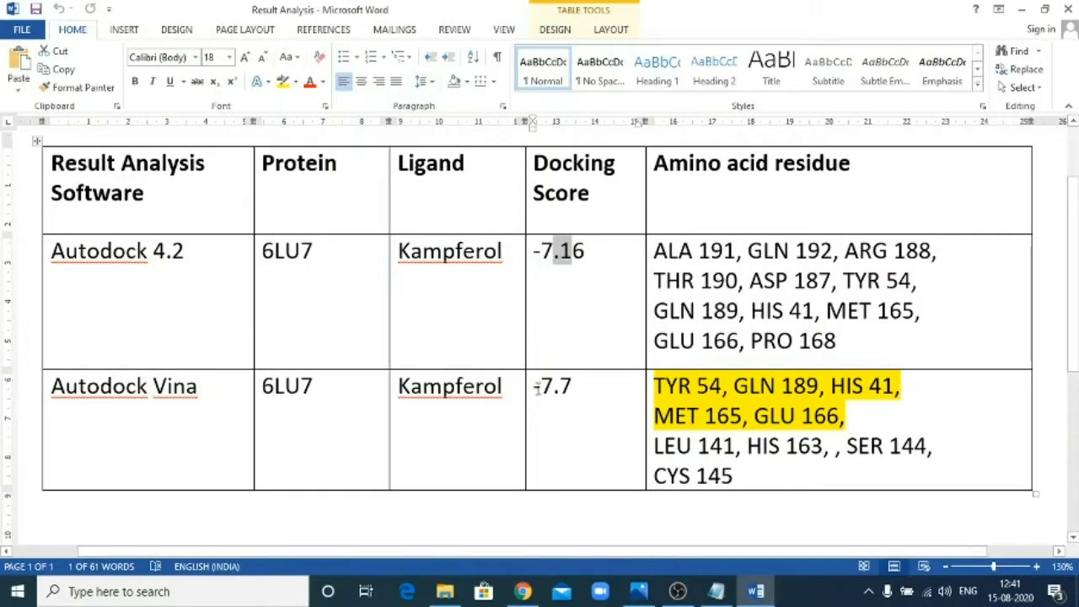
pyautogui.moveTo(535, 388); pyautogui.dragTo(573, 388)
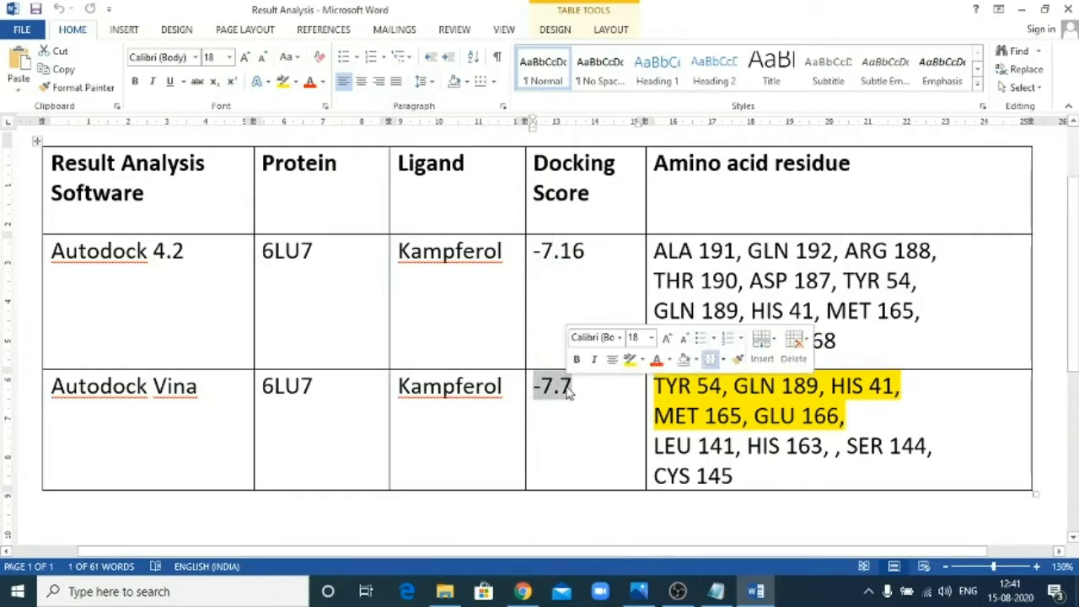
pyautogui.click(791, 251)
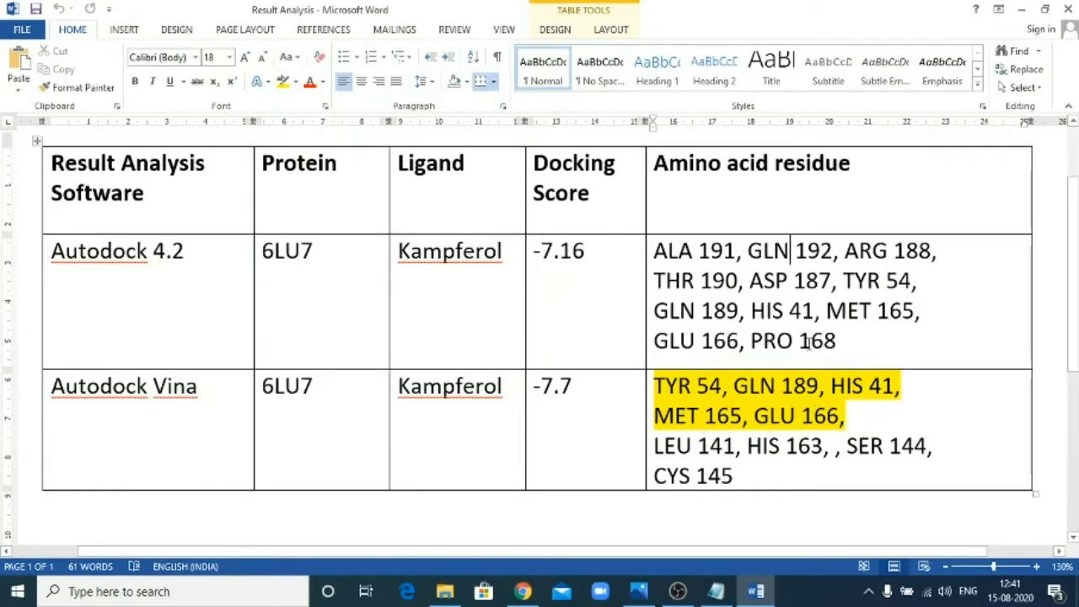
pyautogui.click(26, 266)
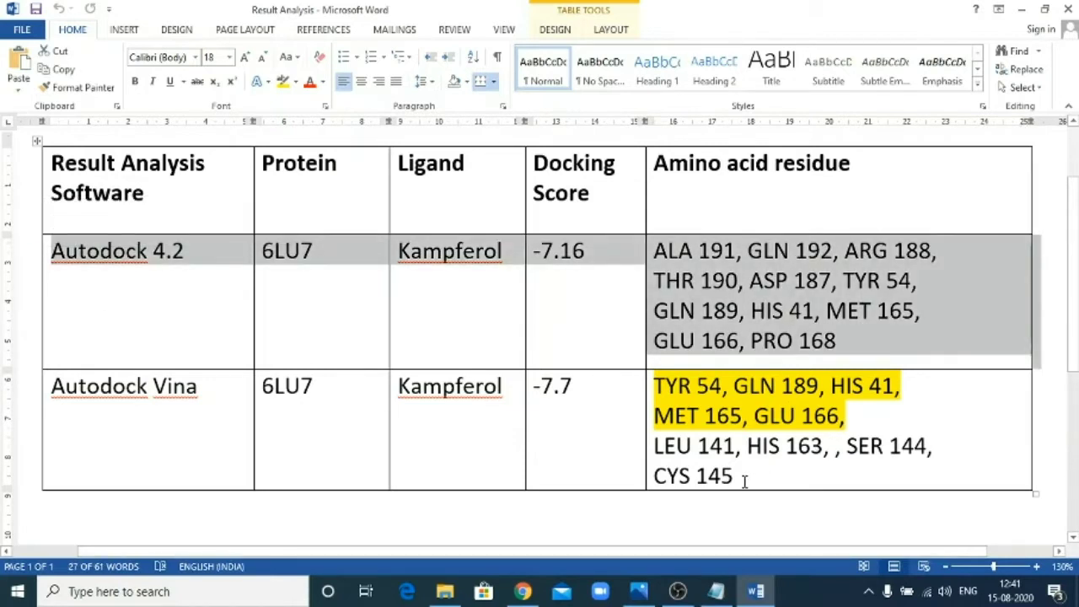
pyautogui.moveTo(653, 446); pyautogui.dragTo(698, 471)
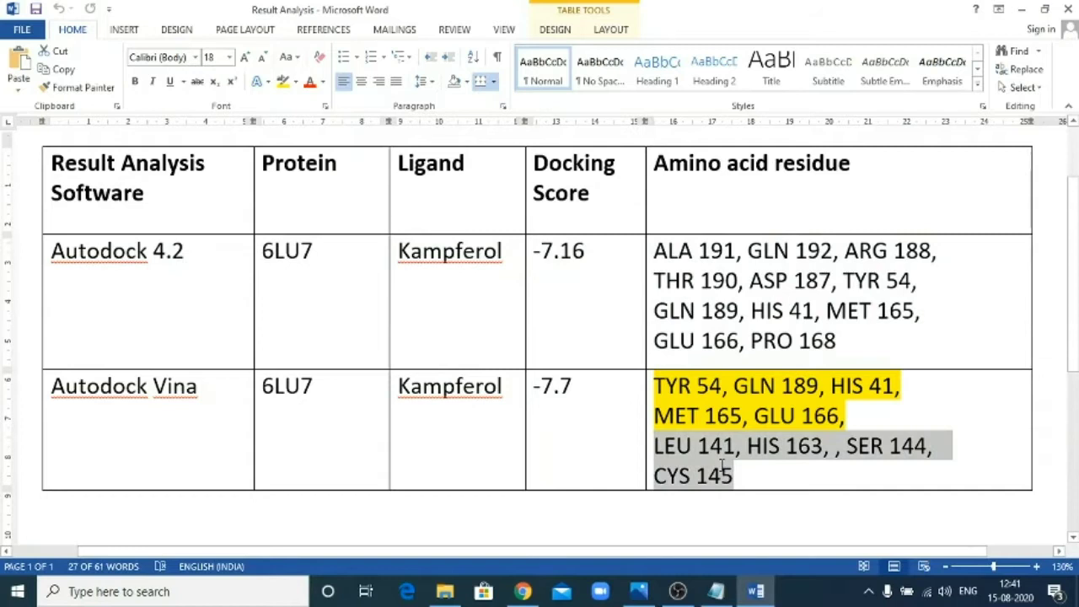
pyautogui.click(923, 470)
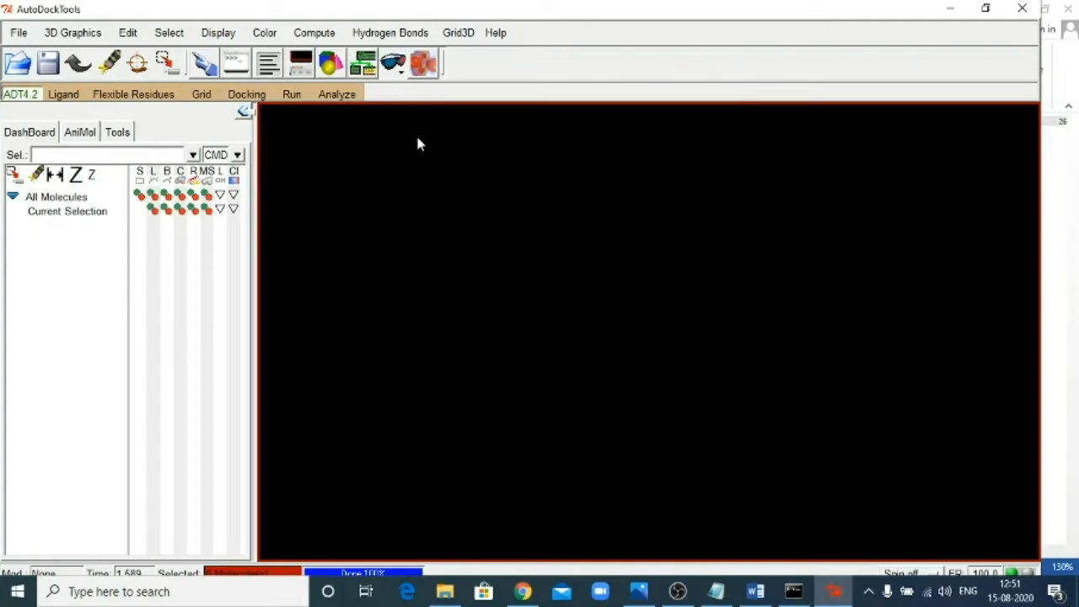
# Step: Load the kampferol Vina output file as multiple molecules, then zoom and rotate the poses
pyautogui.click(337, 95)
pyautogui.moveTo(363, 128)
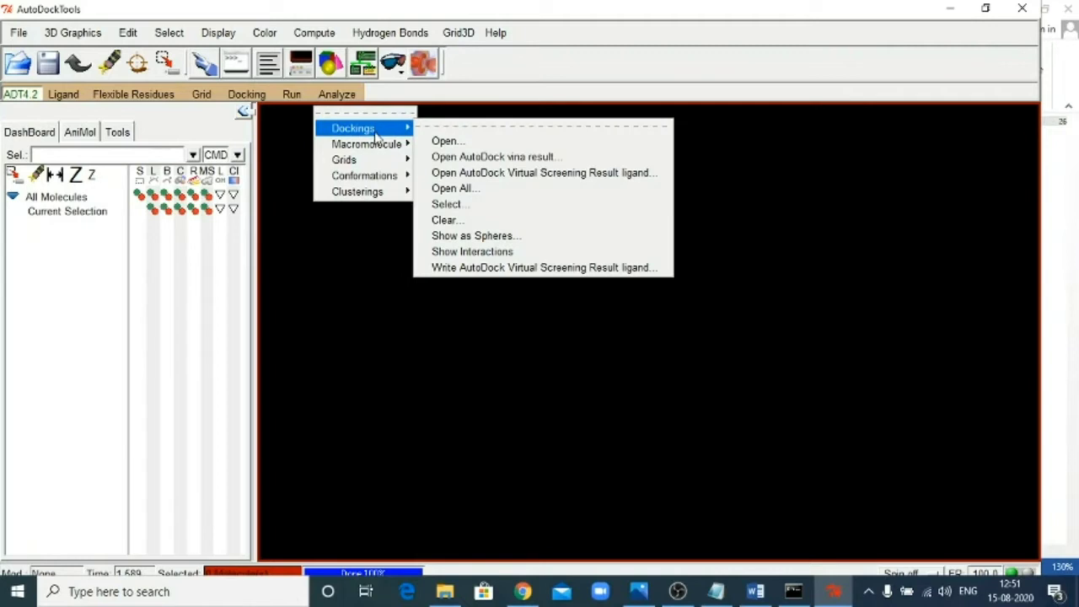
pyautogui.click(454, 158)
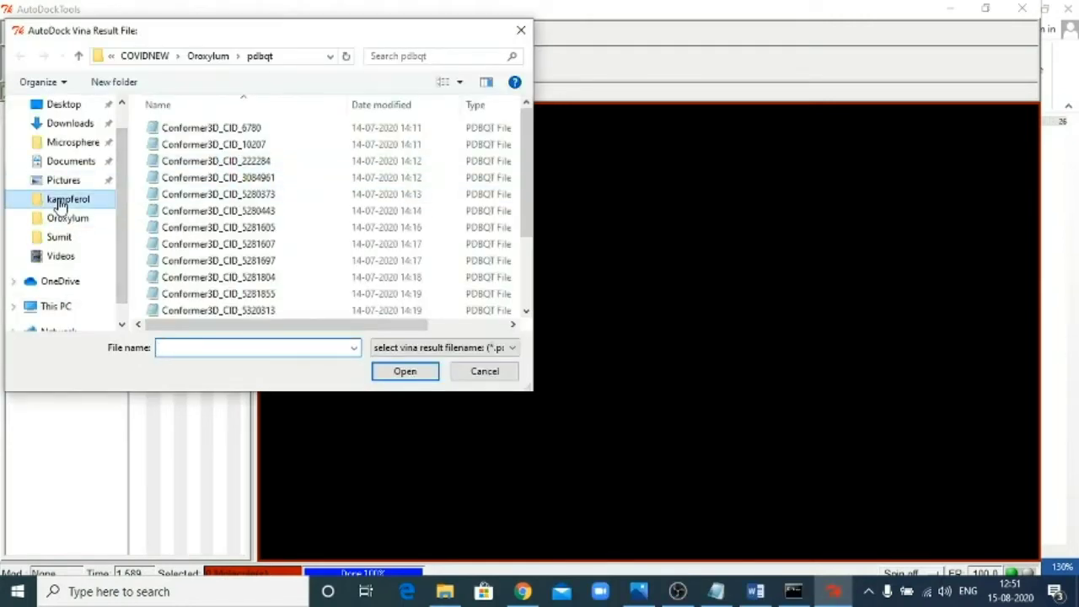
pyautogui.click(67, 199)
pyautogui.click(229, 165)
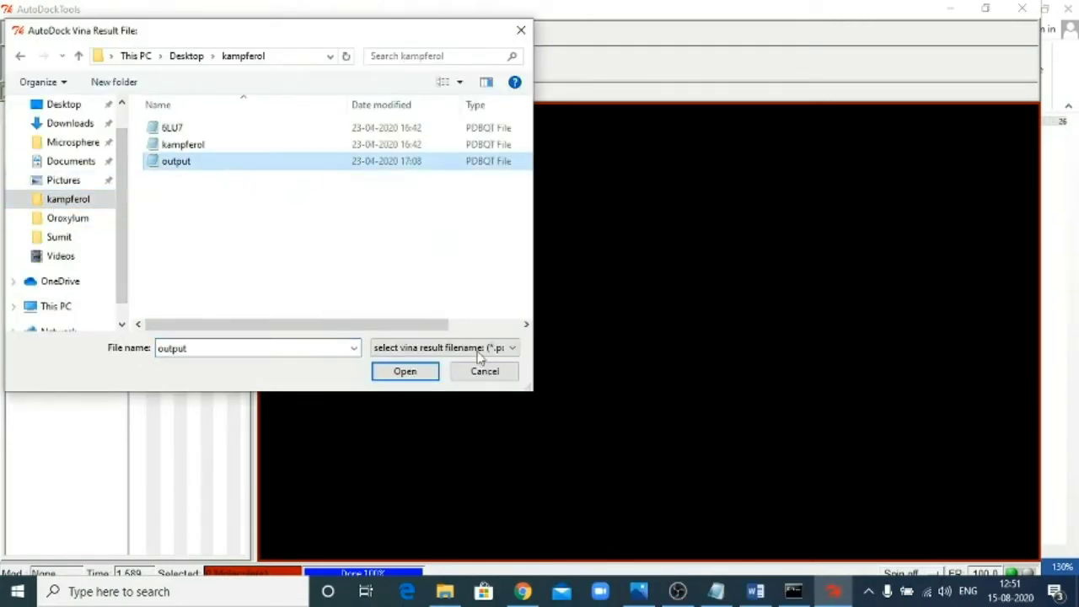
pyautogui.click(419, 373)
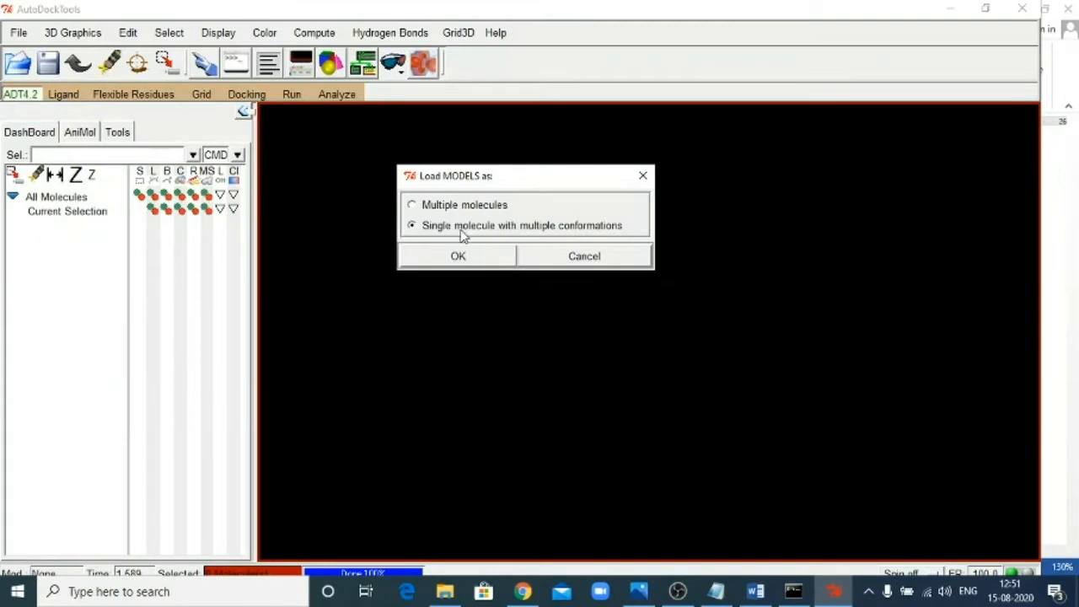
pyautogui.click(413, 206)
pyautogui.click(465, 258)
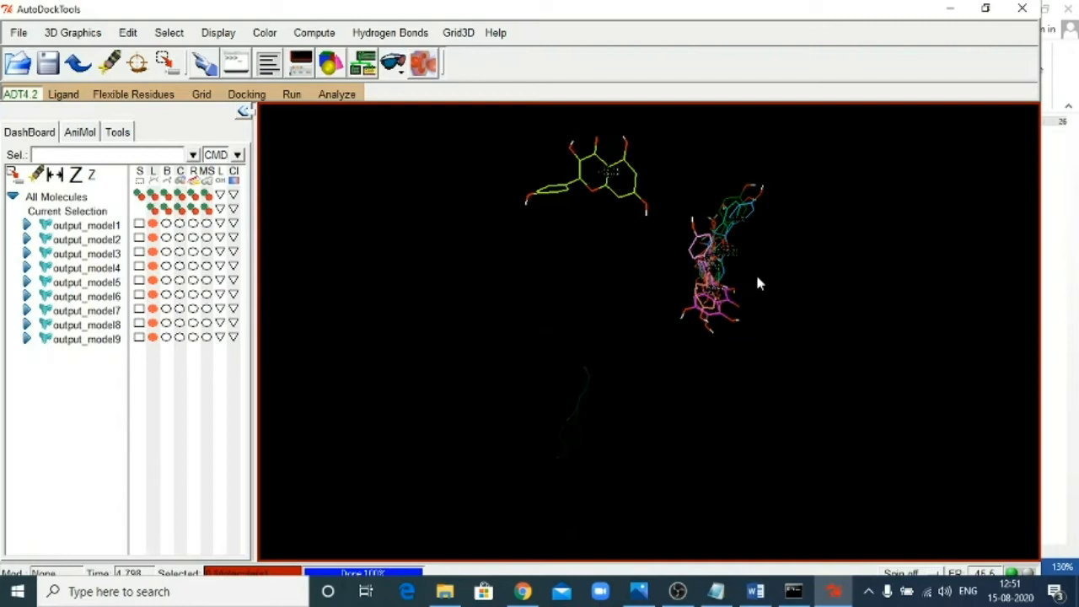
pyautogui.keyDown('ctrl'); pyautogui.scroll(1, 752, 273); pyautogui.keyUp('ctrl')
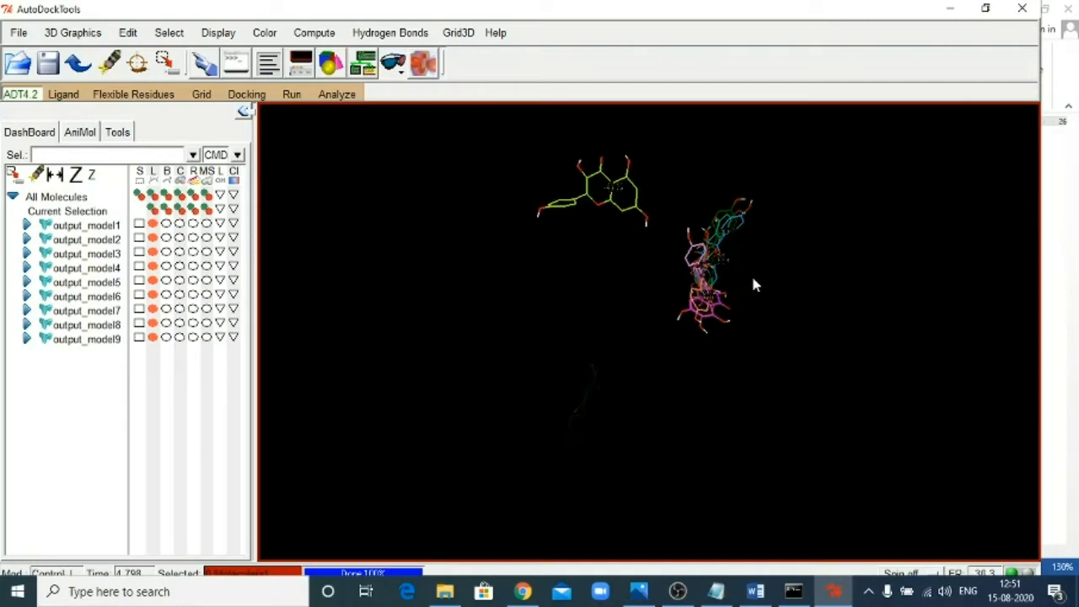
pyautogui.keyDown('ctrl'); pyautogui.scroll(1, 752, 273); pyautogui.keyUp('ctrl')
pyautogui.moveTo(781, 253); pyautogui.dragTo(833, 345)
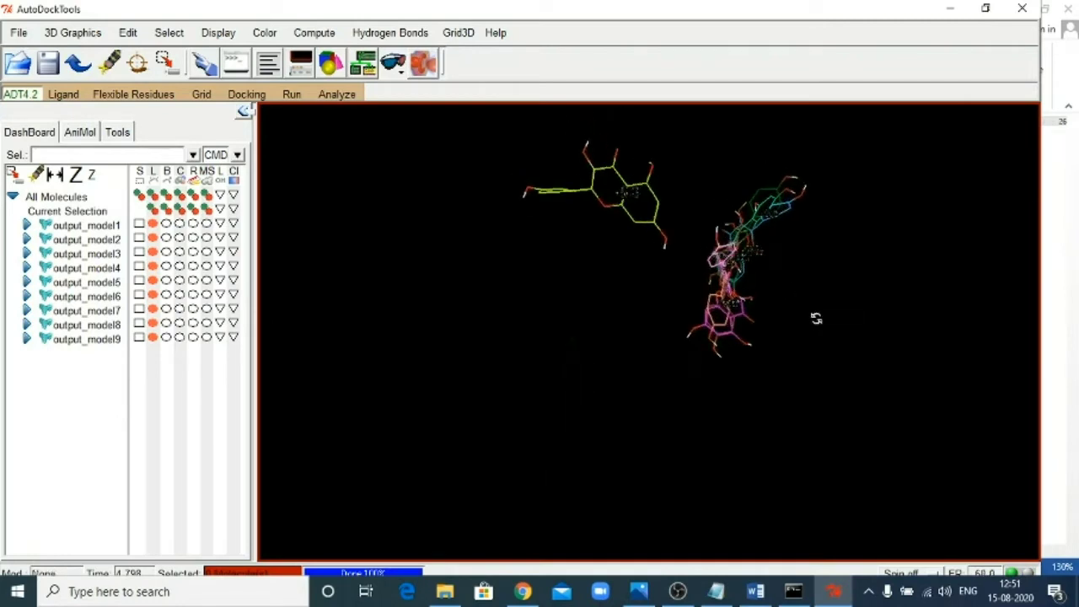
pyautogui.moveTo(638, 251)
pyautogui.mouseDown()
pyautogui.moveTo(723, 176)
pyautogui.moveTo(696, 222)
pyautogui.mouseUp()
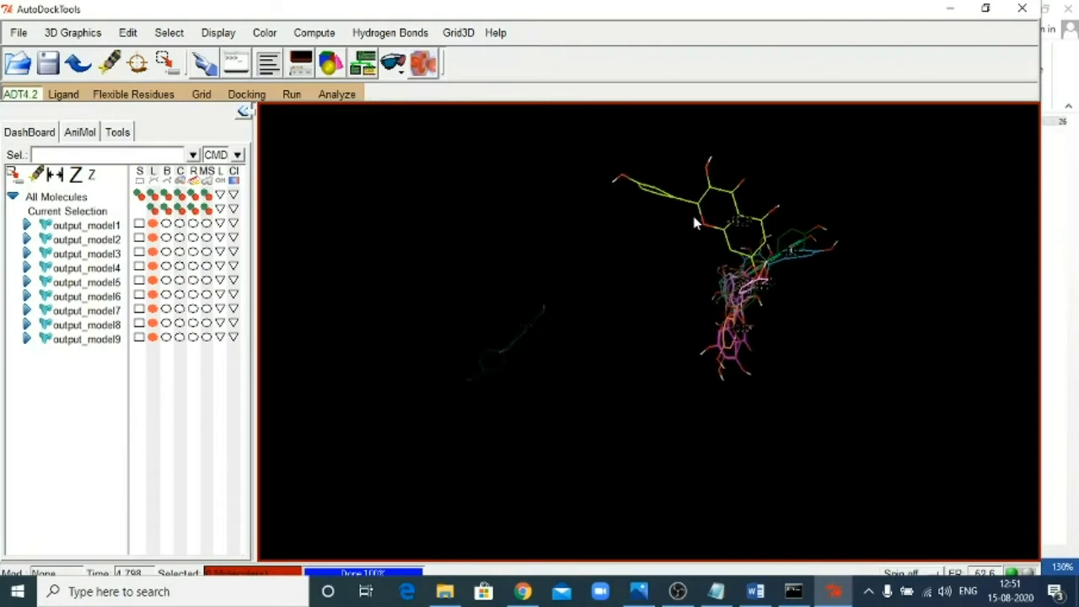
# Step: Open 6LU7.dlg from the Desktop kampferol folder and dismiss the warning
pyautogui.click(325, 95)
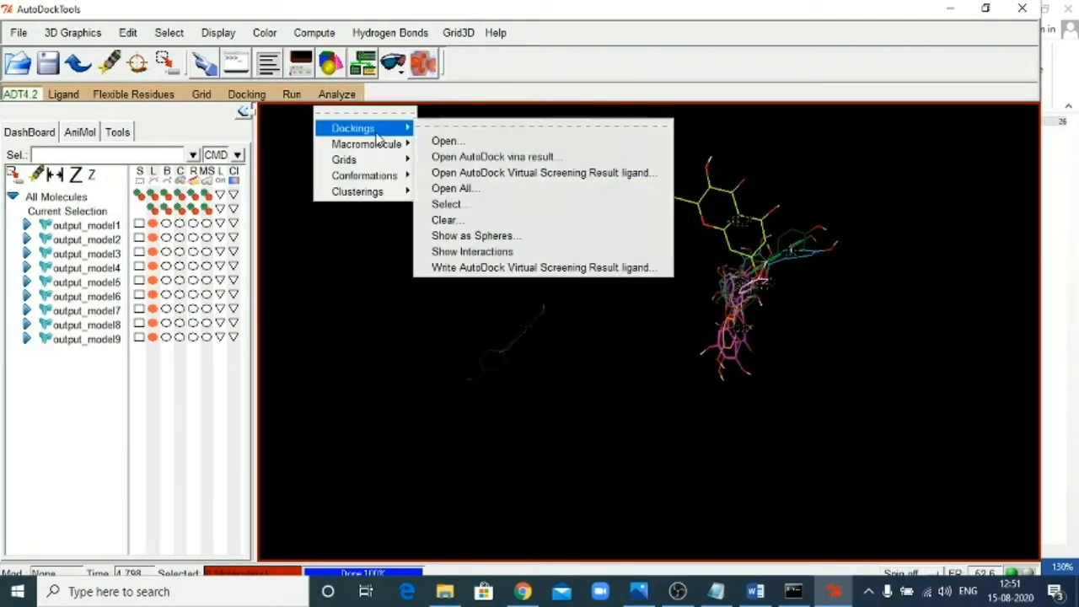
pyautogui.click(441, 142)
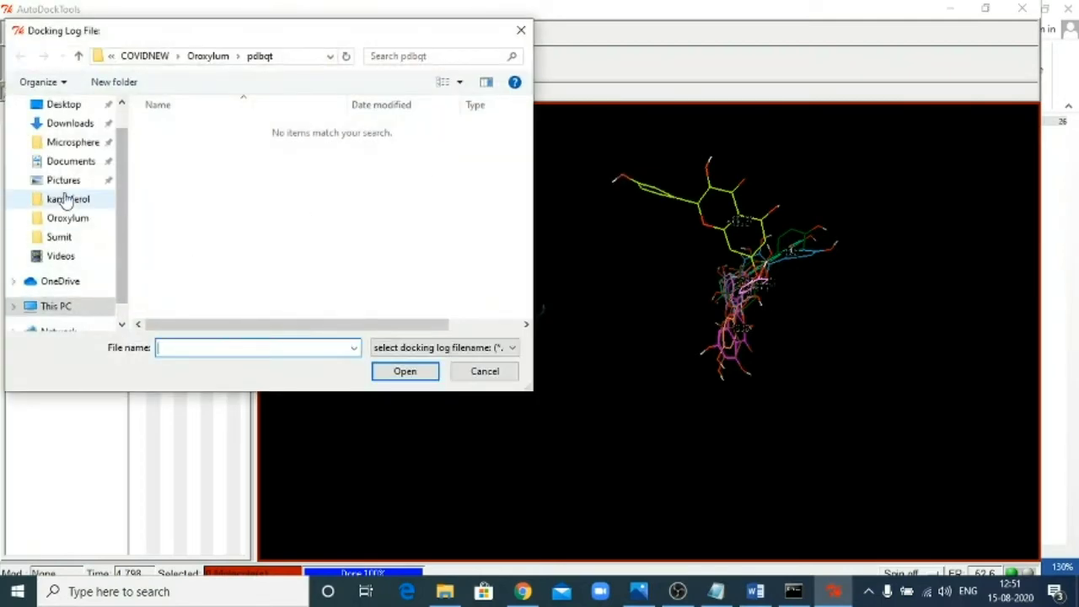
pyautogui.click(65, 198)
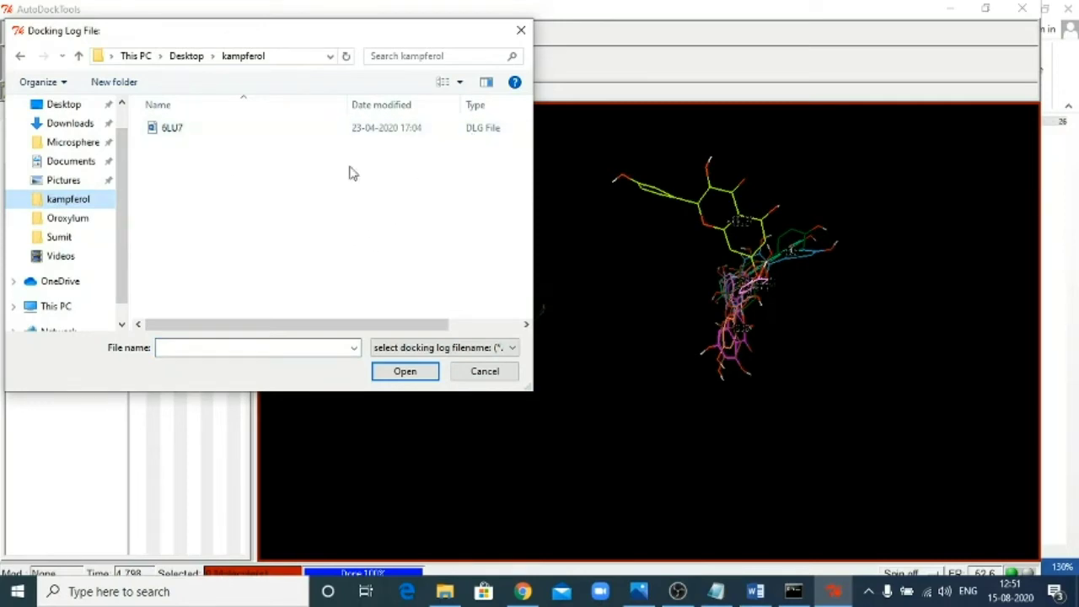
pyautogui.click(198, 130)
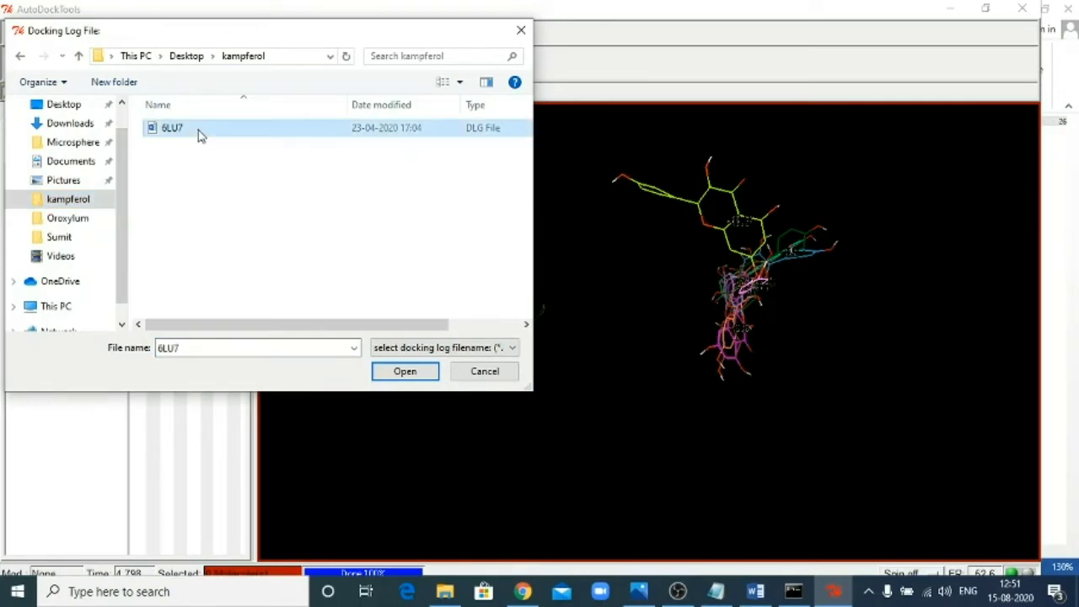
pyautogui.click(398, 372)
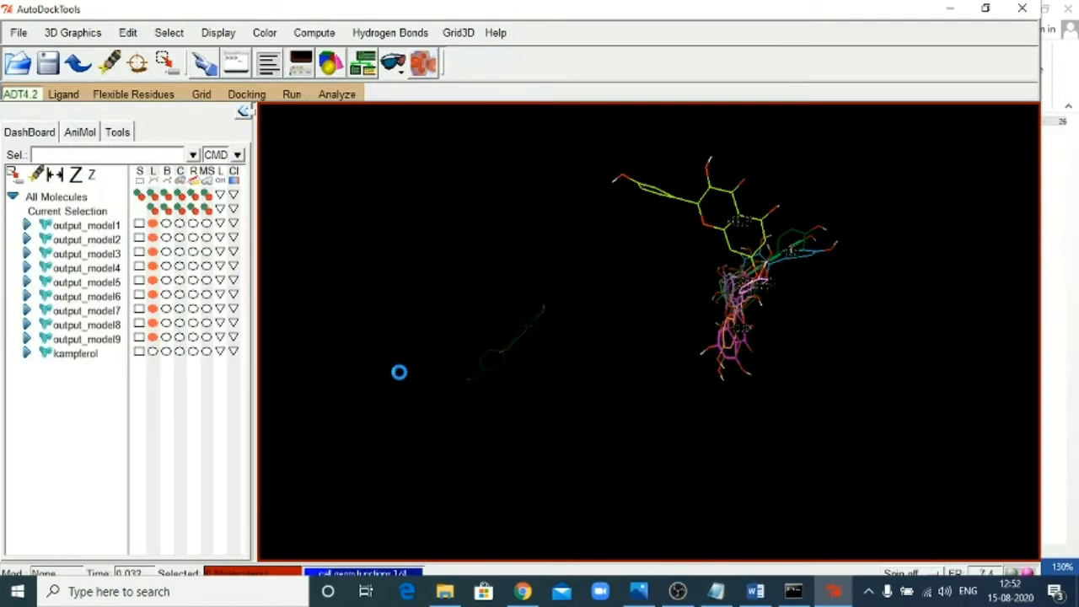
pyautogui.click(643, 353)
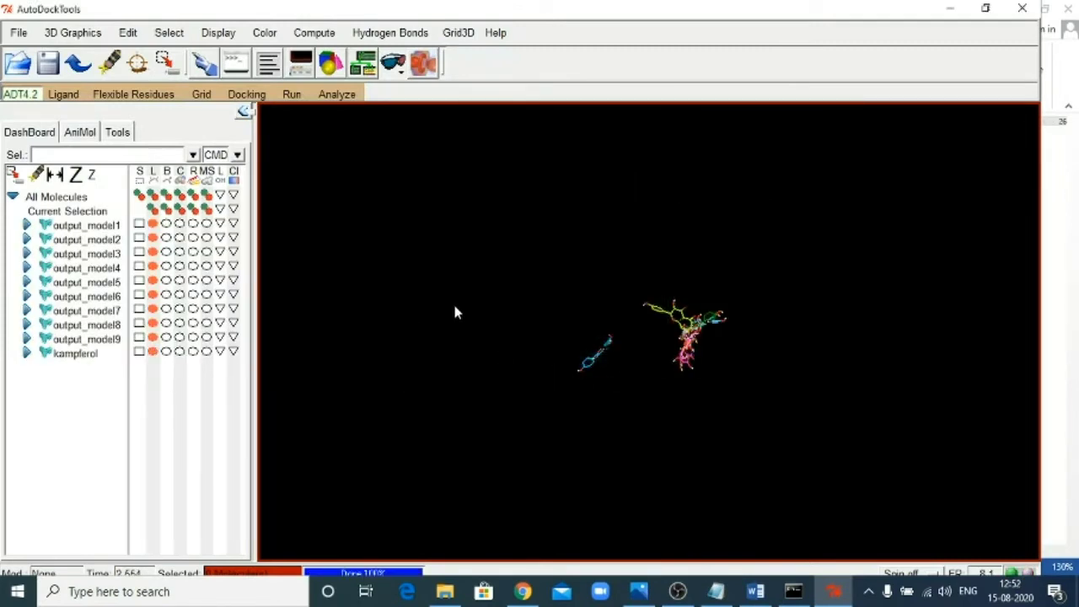
pyautogui.click(339, 95)
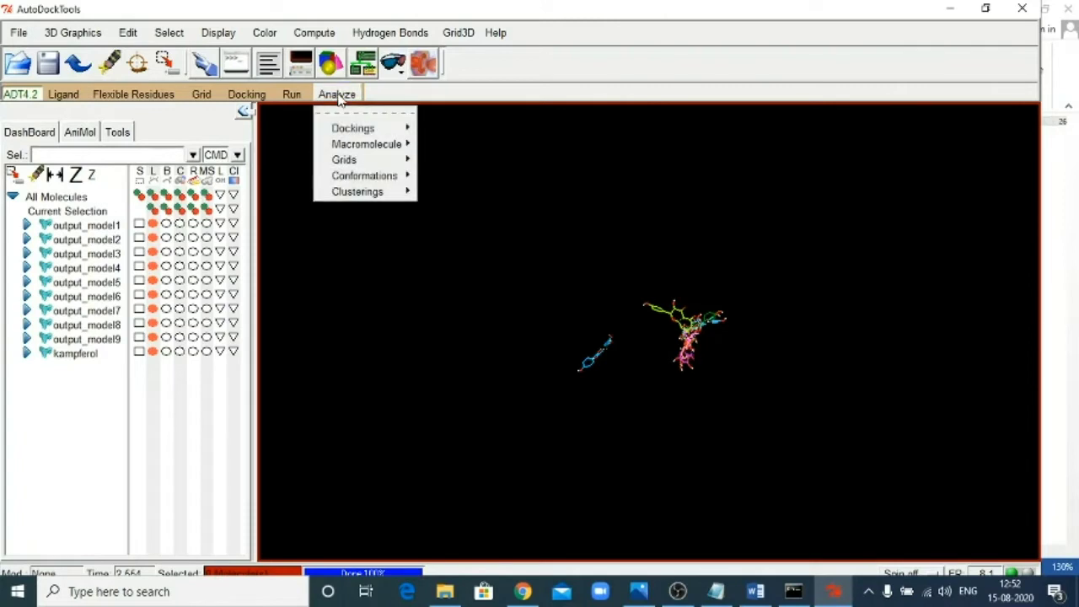
pyautogui.moveTo(367, 145)
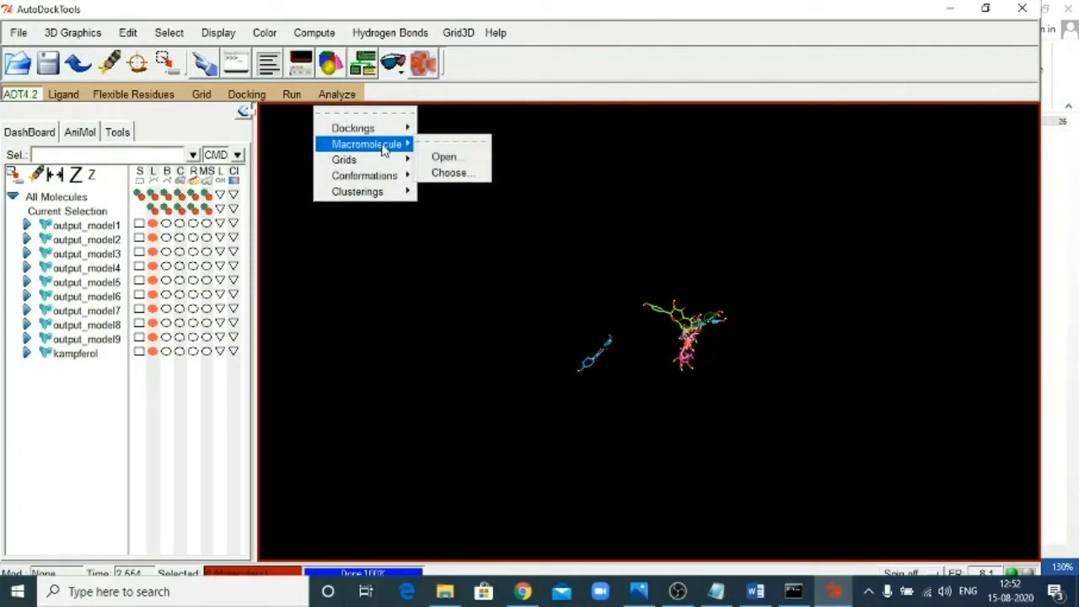
pyautogui.click(440, 159)
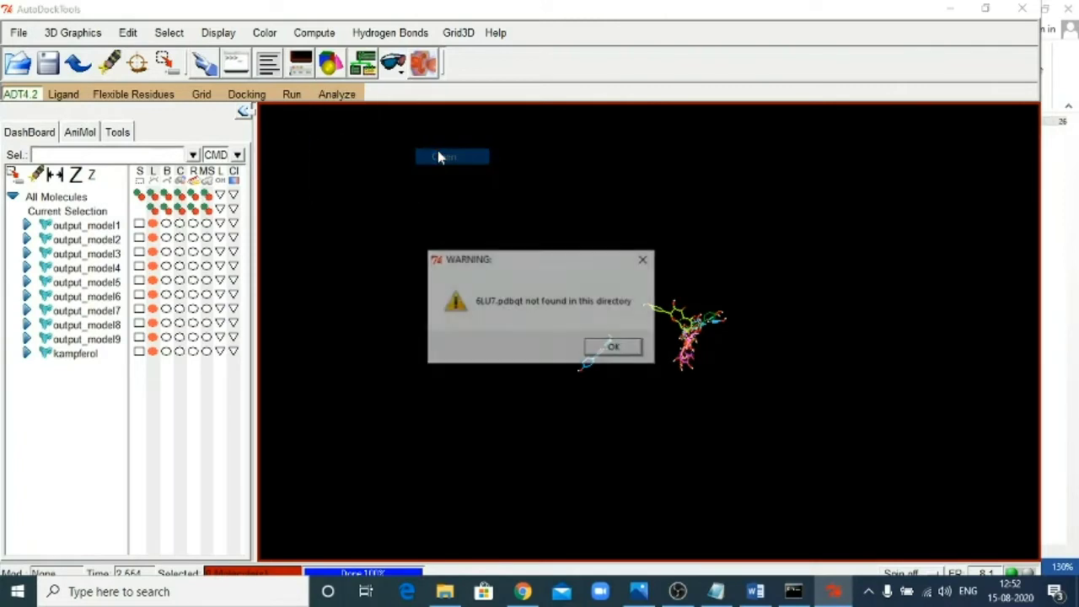
pyautogui.click(613, 349)
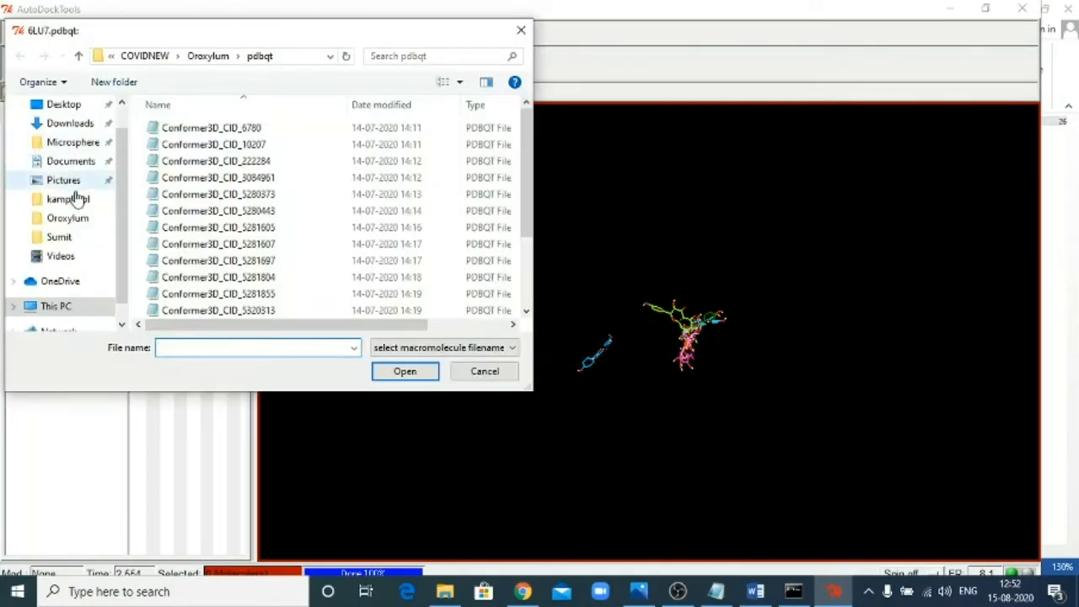
pyautogui.click(66, 201)
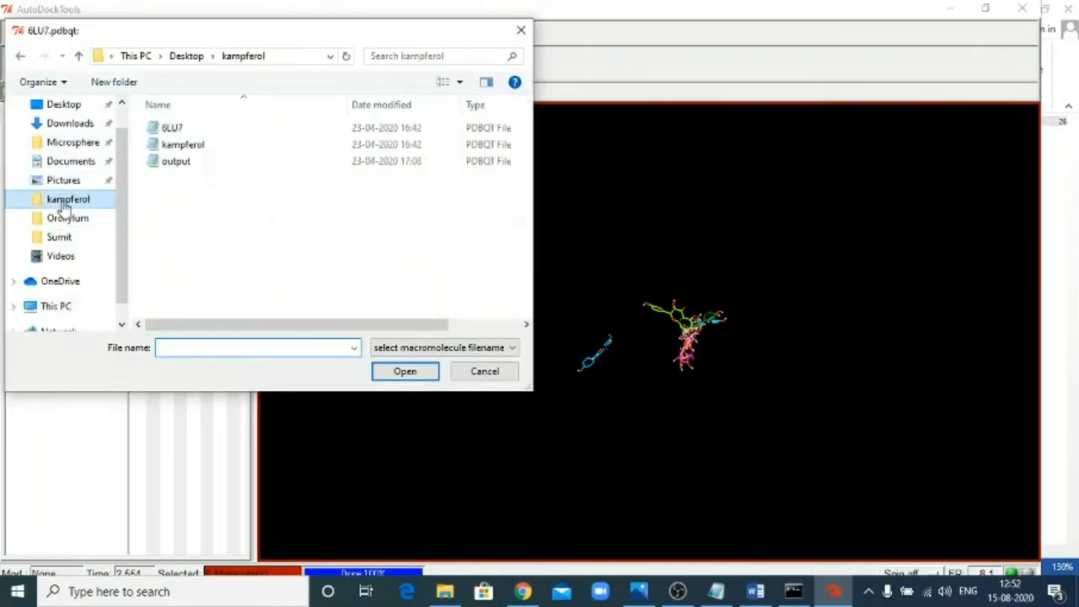
pyautogui.click(172, 129)
pyautogui.click(406, 375)
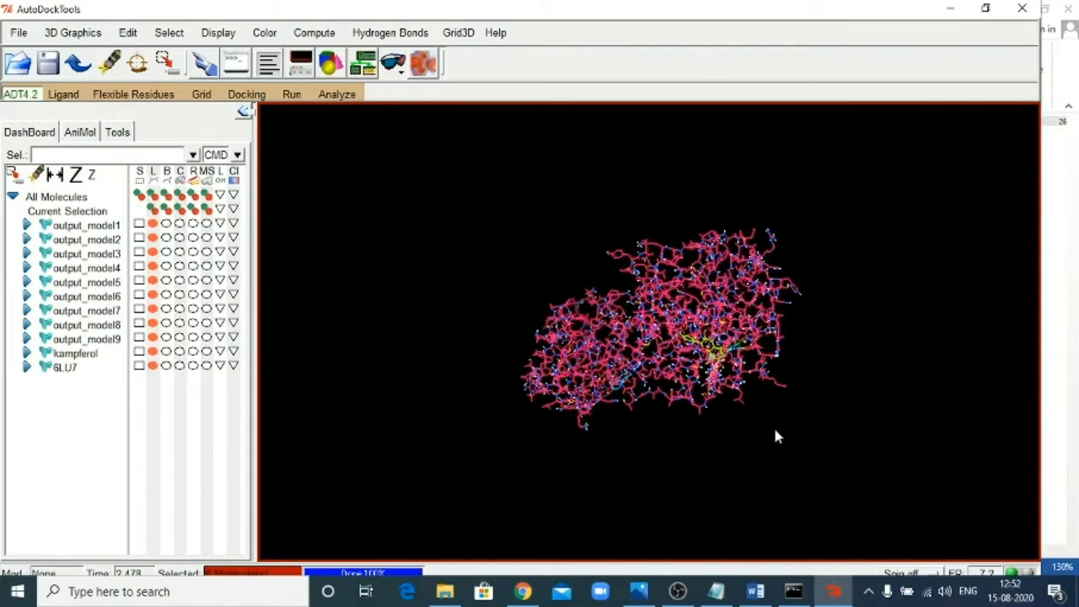
pyautogui.keyDown('ctrl'); pyautogui.scroll(5, 770, 425); pyautogui.keyUp('ctrl')
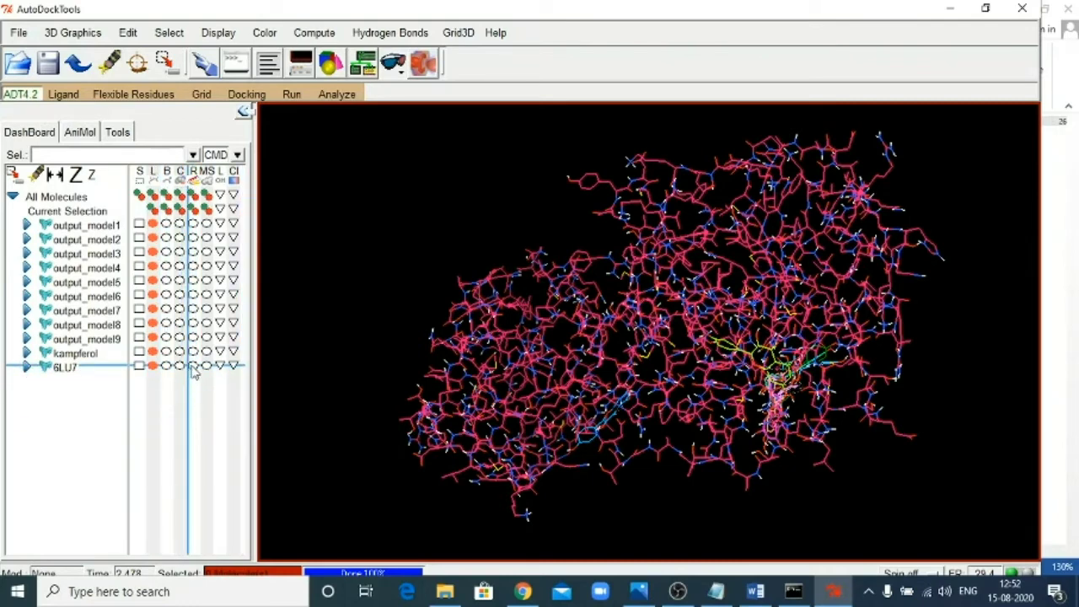
# Step: Switch 6LU7 to a ribbon display with CPK and Lines off, then rotate and zoom
pyautogui.click(181, 366)
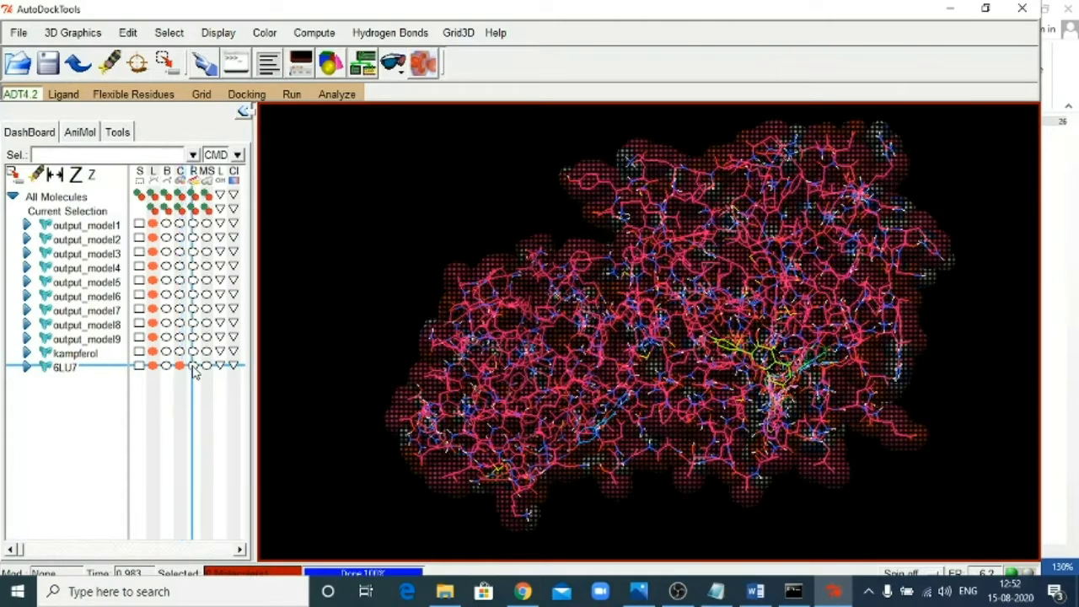
pyautogui.click(181, 366)
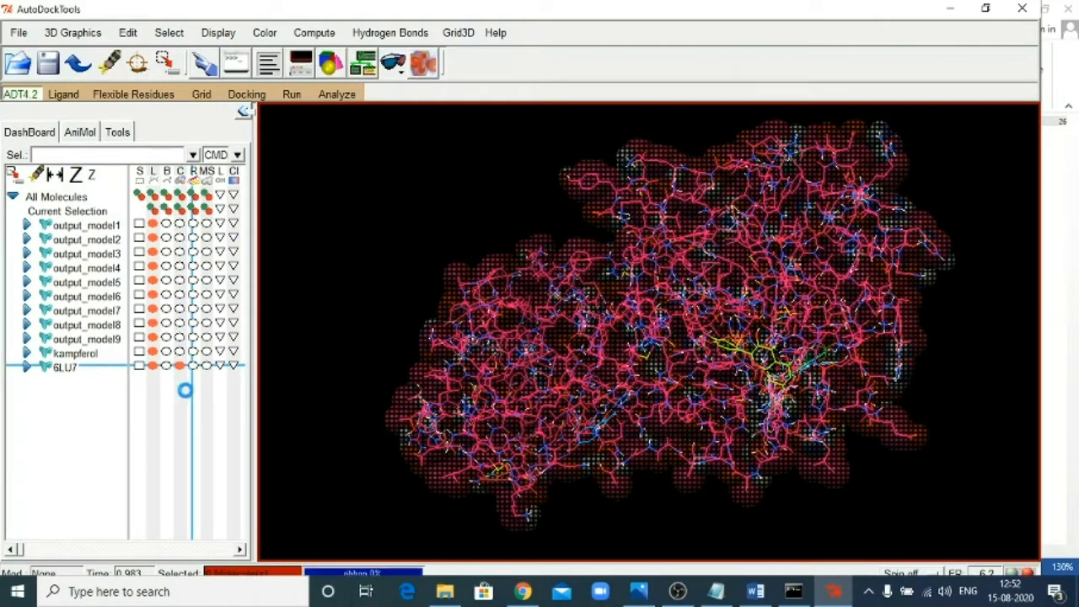
pyautogui.click(180, 366)
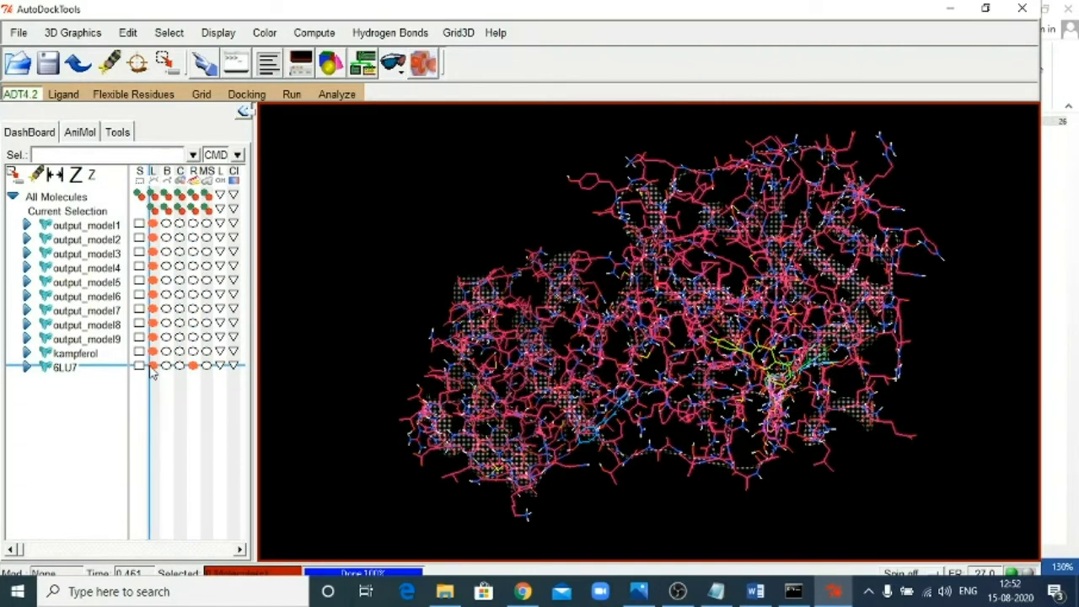
pyautogui.click(153, 366)
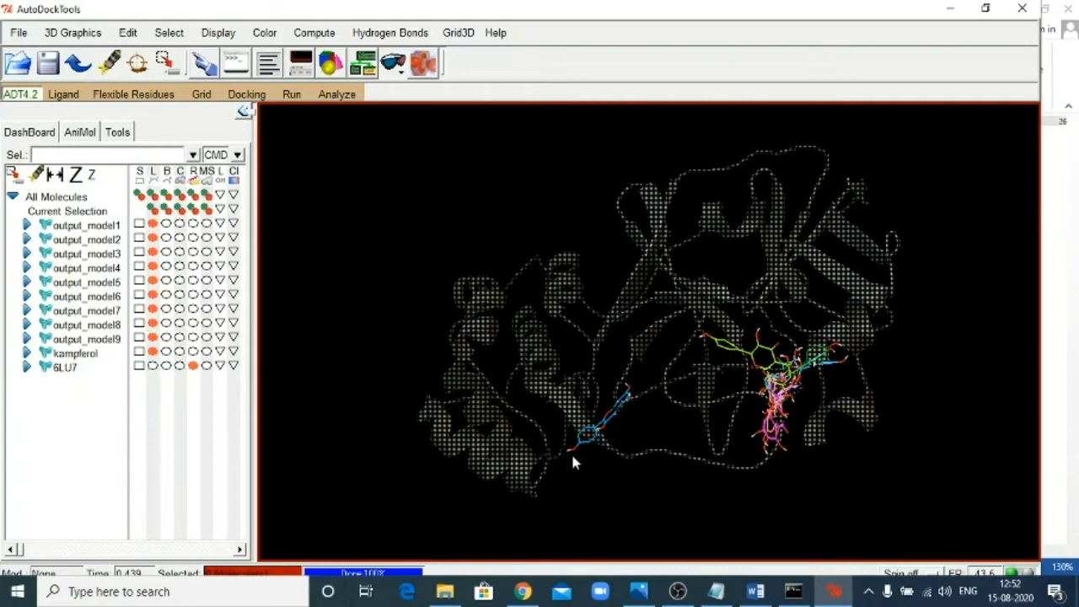
pyautogui.moveTo(579, 472); pyautogui.dragTo(452, 382)
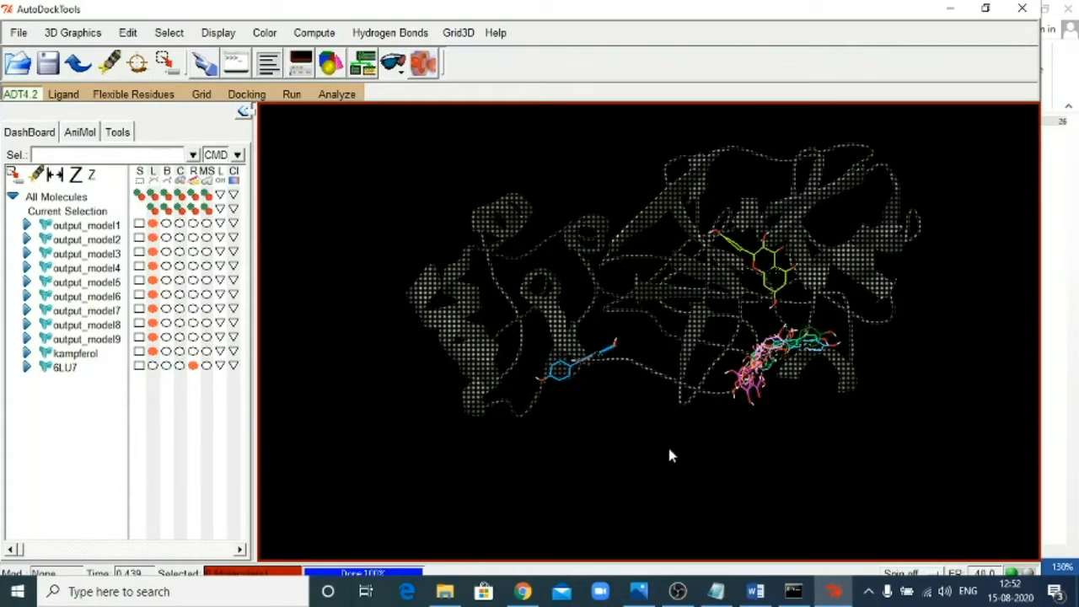
pyautogui.keyDown('ctrl'); pyautogui.scroll(2, 670, 450); pyautogui.keyUp('ctrl')
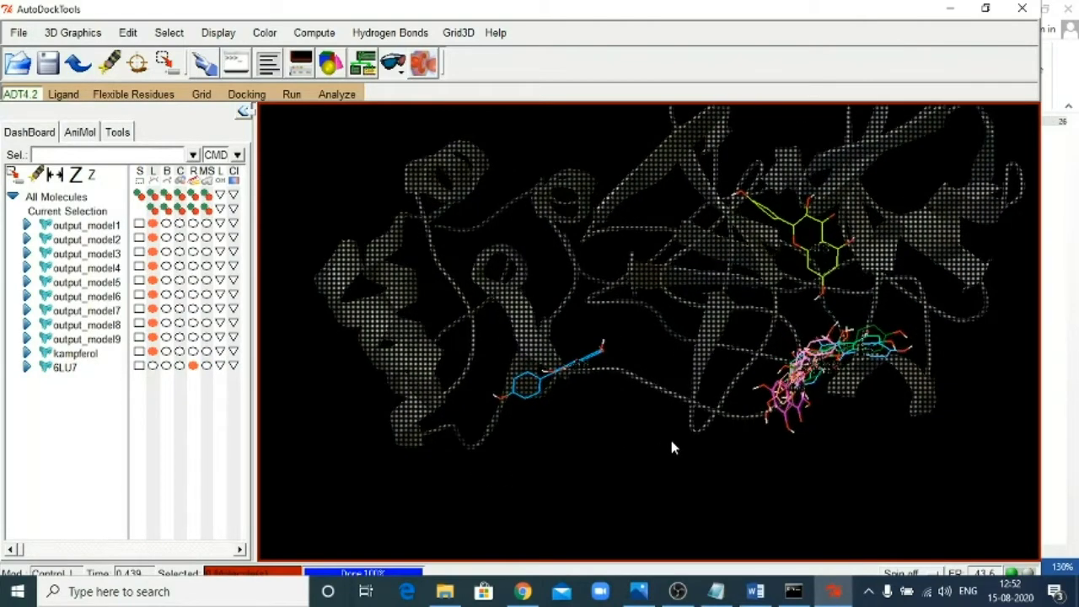
# Step: Open and close kampferol's conformation player, then select kampferol and zoom onto the ligands
pyautogui.click(337, 93)
pyautogui.moveTo(365, 175)
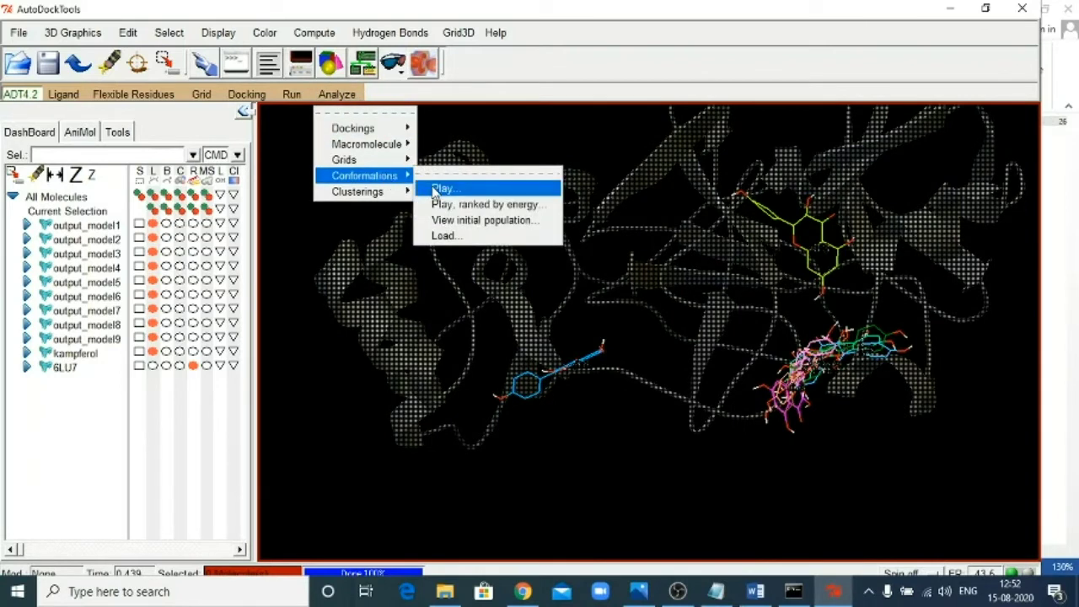
pyautogui.click(442, 188)
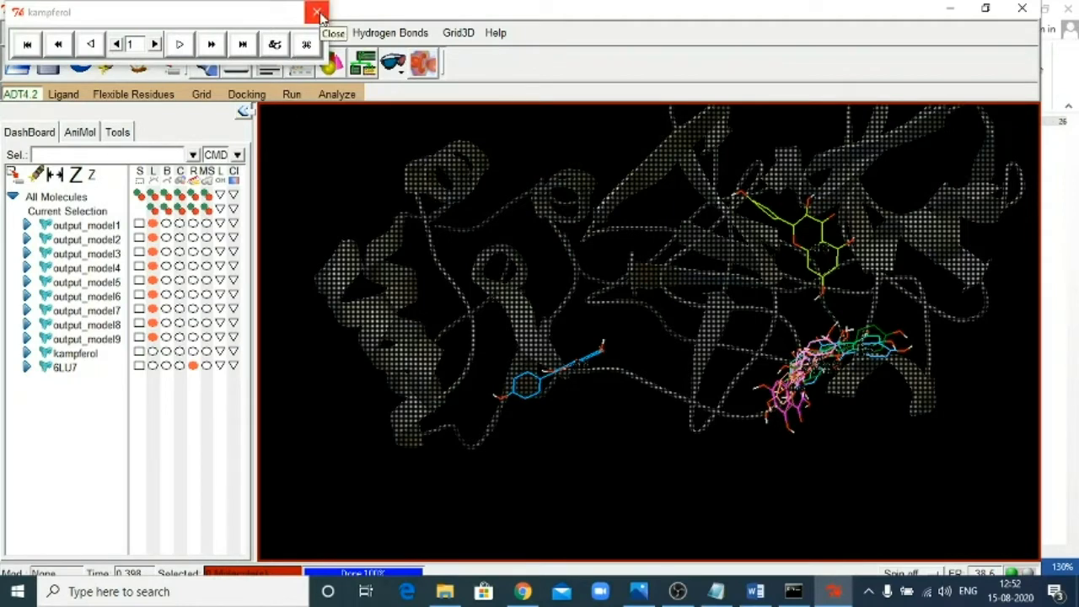
pyautogui.click(317, 13)
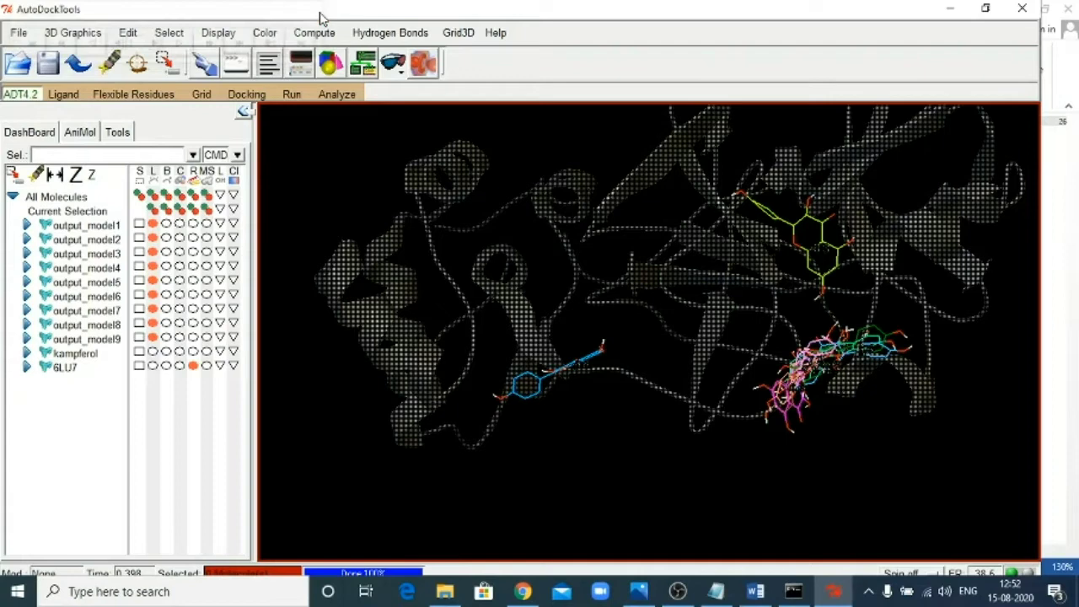
pyautogui.click(140, 353)
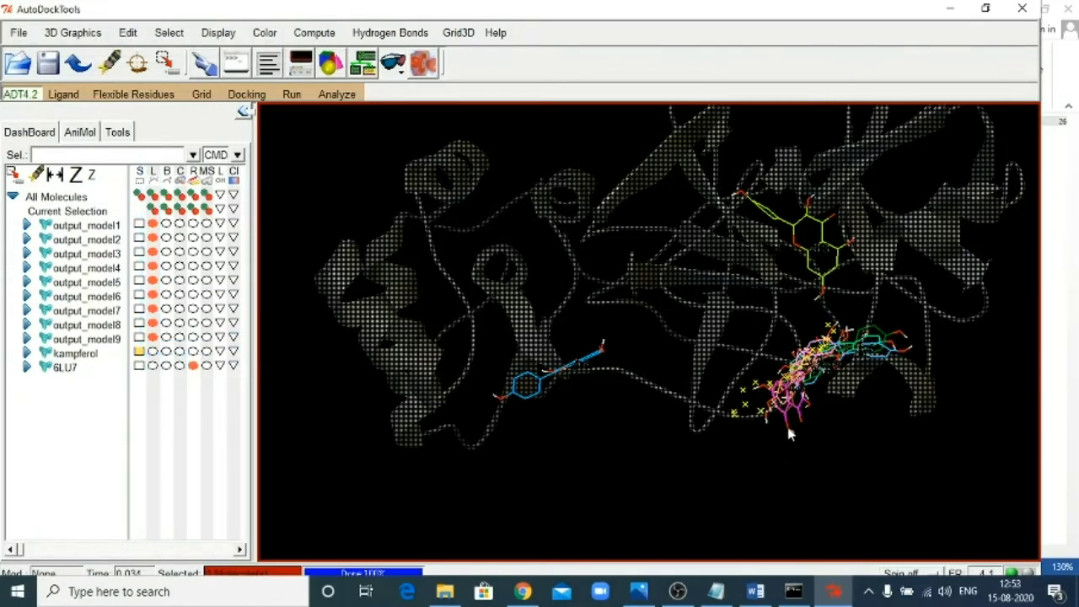
pyautogui.scroll(2, 796, 419)
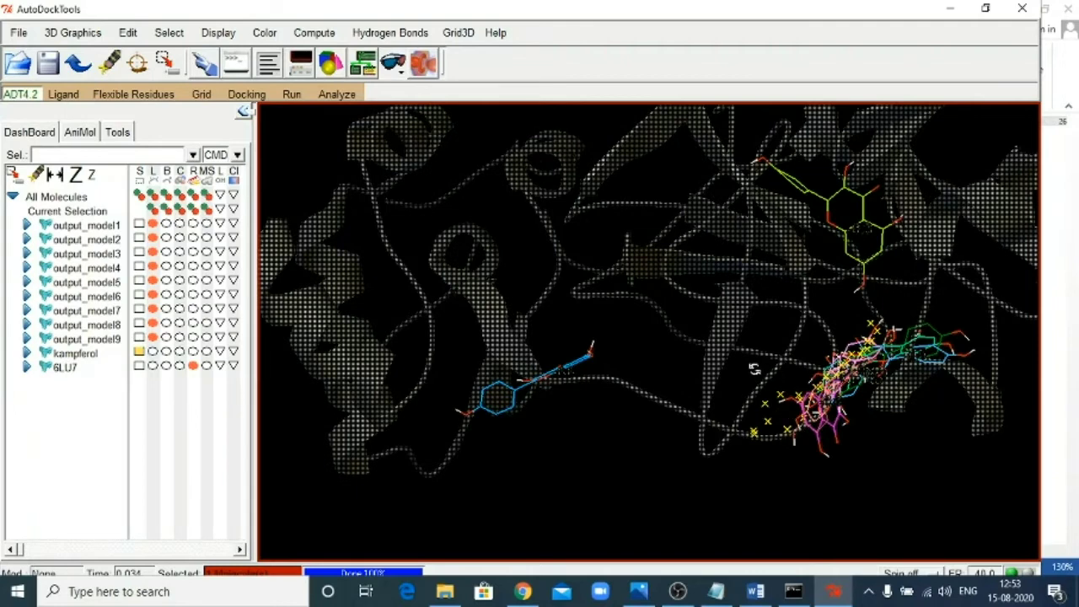
pyautogui.moveTo(755, 368); pyautogui.dragTo(944, 331)
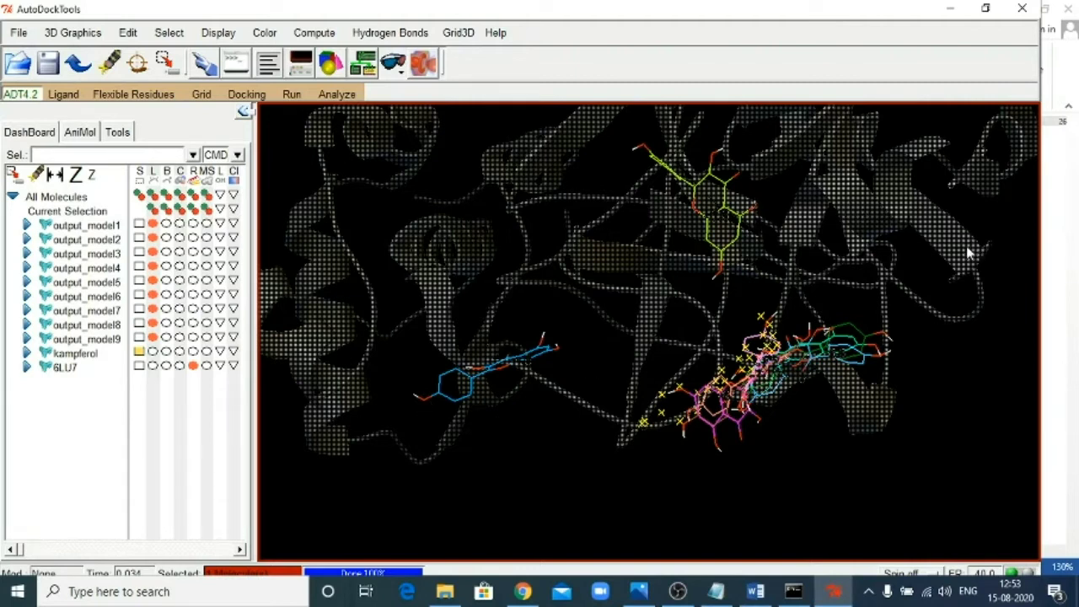
pyautogui.scroll(2, 917, 327)
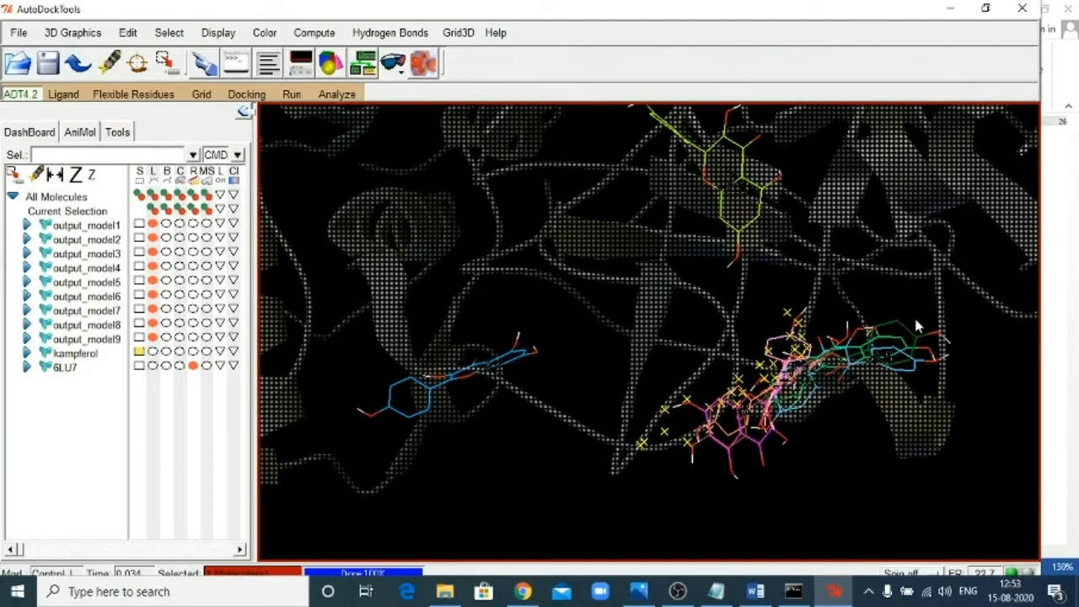
pyautogui.scroll(2, 918, 327)
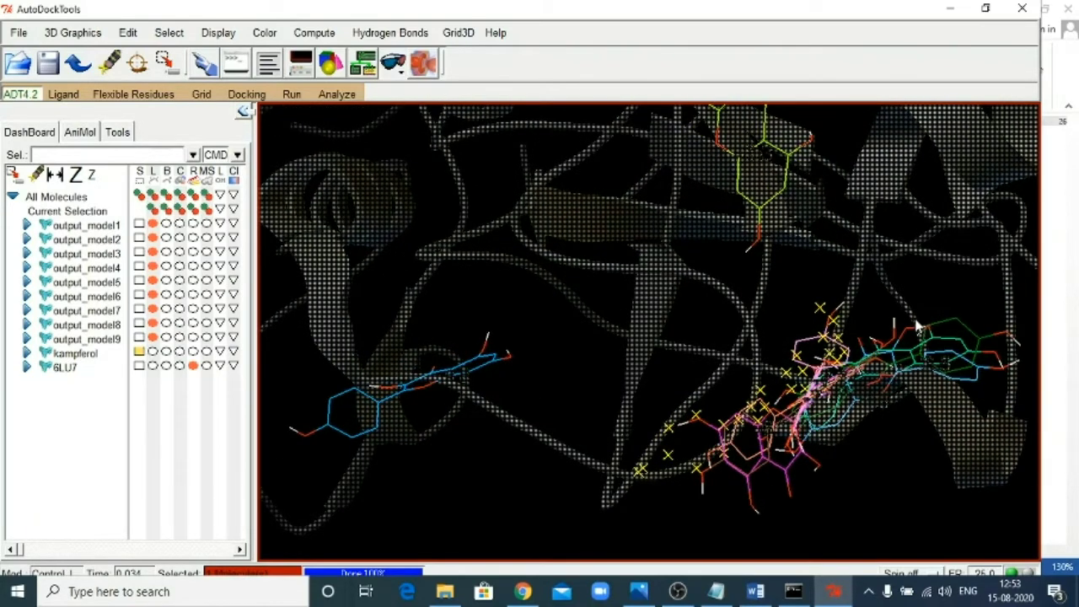
pyautogui.scroll(2, 918, 327)
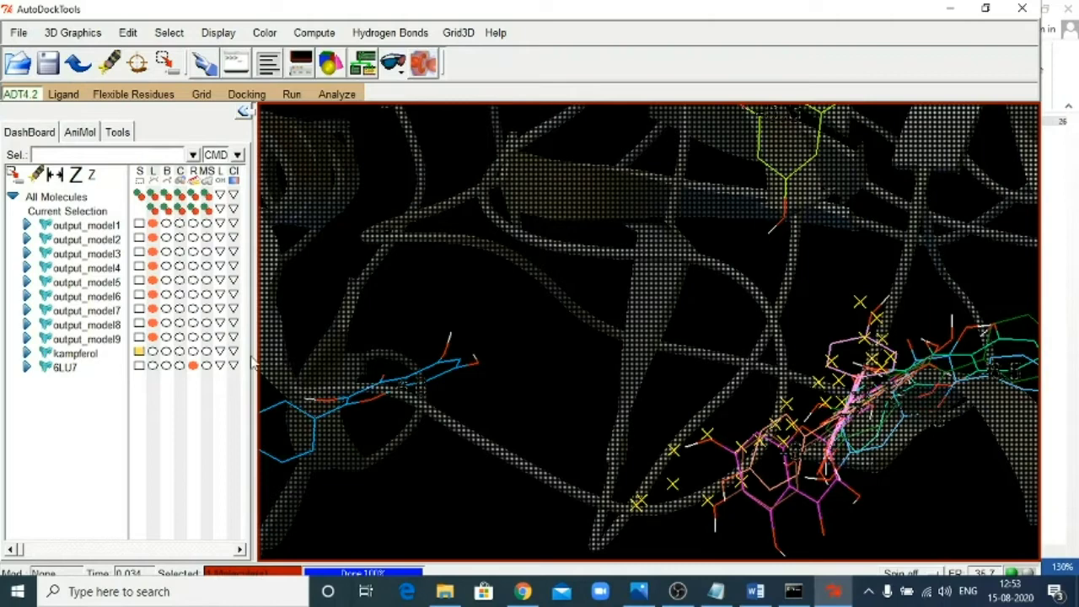
# Step: Re-toggle kampferol's atom crosses and centre the ligand cluster in the view
pyautogui.click(139, 352)
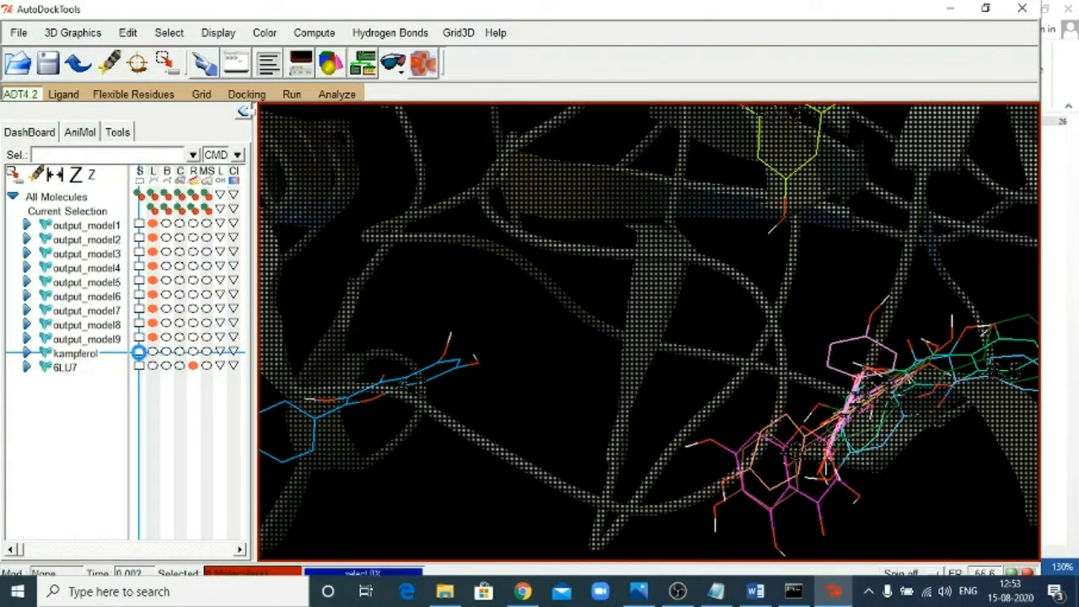
pyautogui.click(139, 352)
pyautogui.click(139, 352)
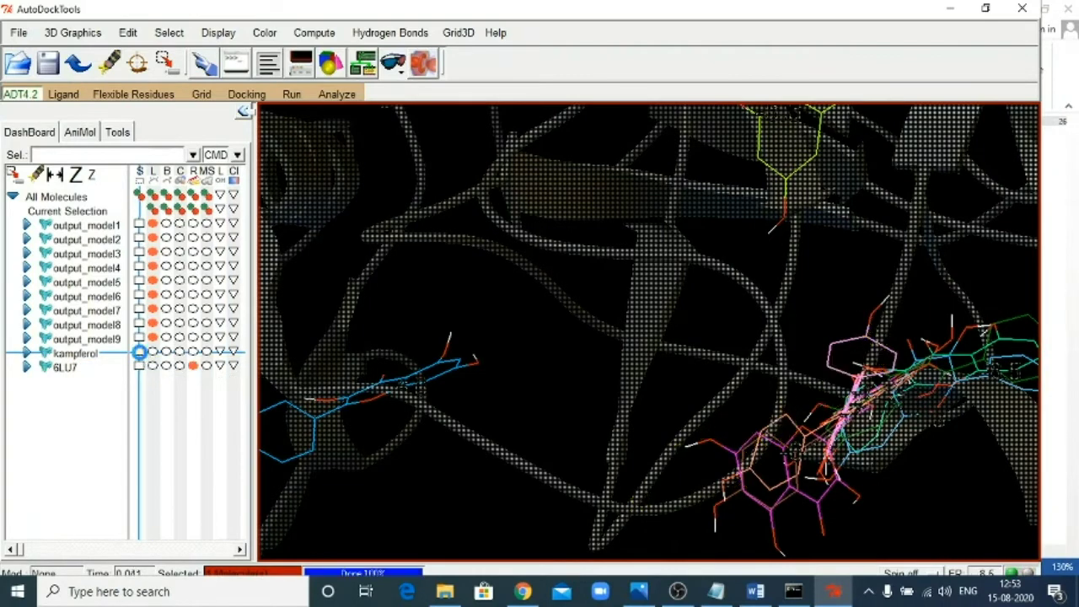
pyautogui.click(140, 352)
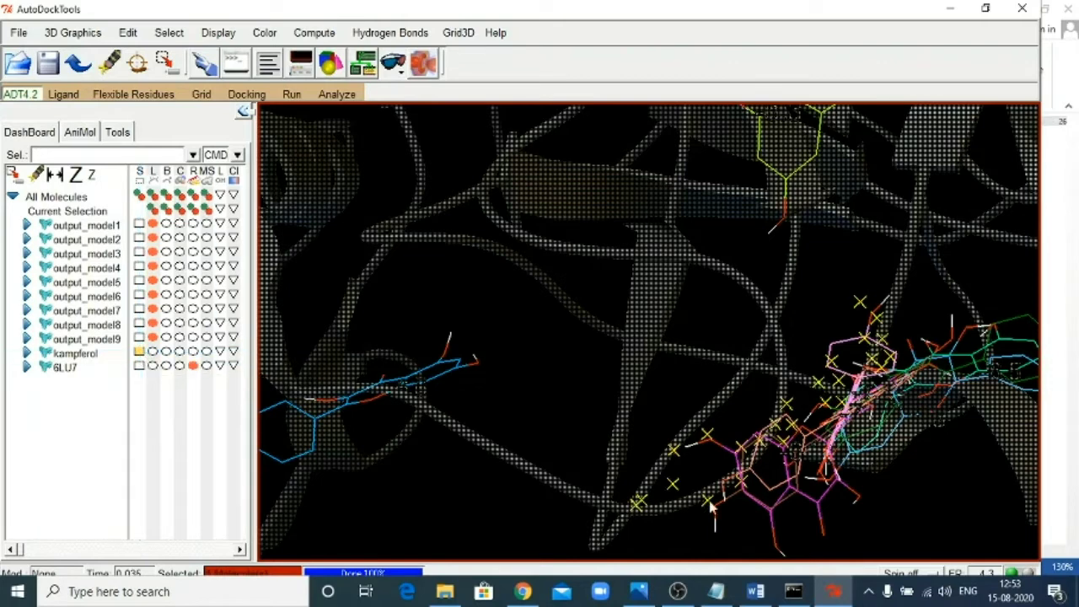
pyautogui.moveTo(695, 467); pyautogui.dragTo(638, 453)
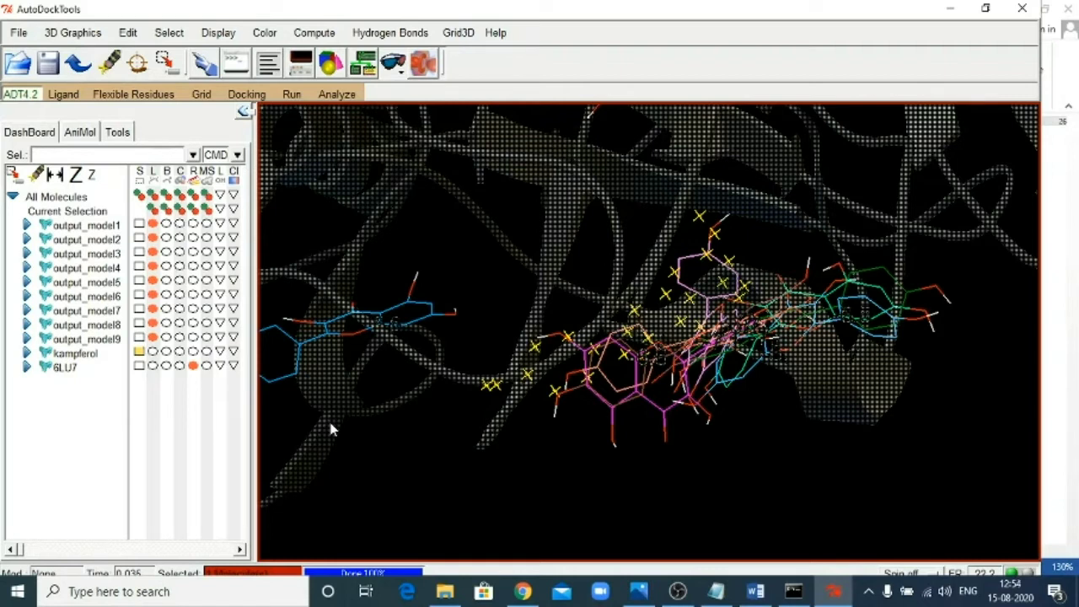
pyautogui.moveTo(51, 367); pyautogui.dragTo(92, 245)
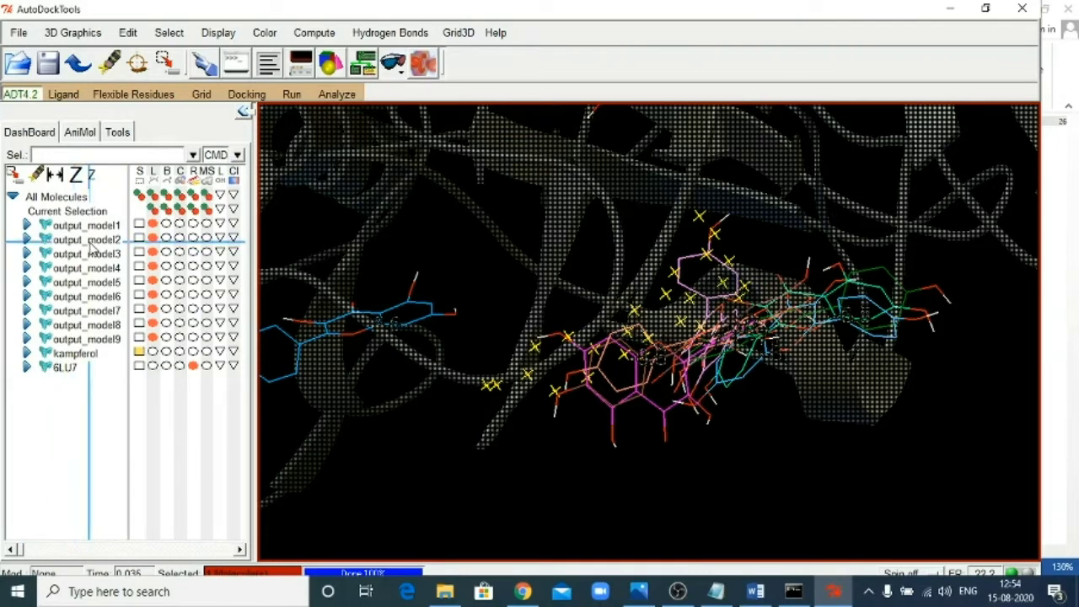
# Step: Hide Vina poses output_model2 through output_model5
pyautogui.moveTo(93, 245); pyautogui.dragTo(85, 246, button='right')
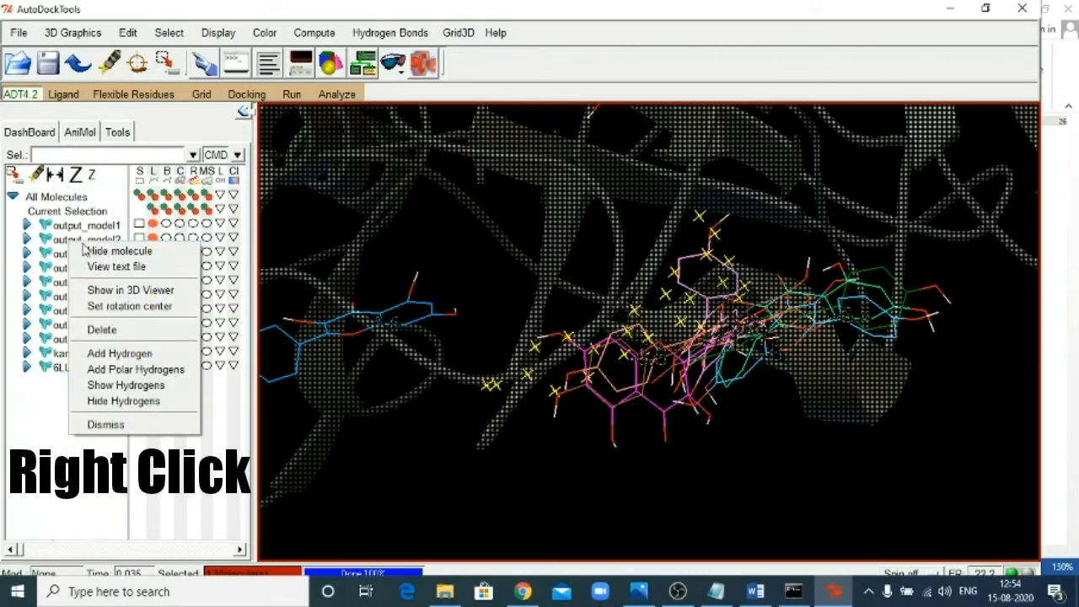
pyautogui.click(91, 251)
pyautogui.rightClick(100, 262)
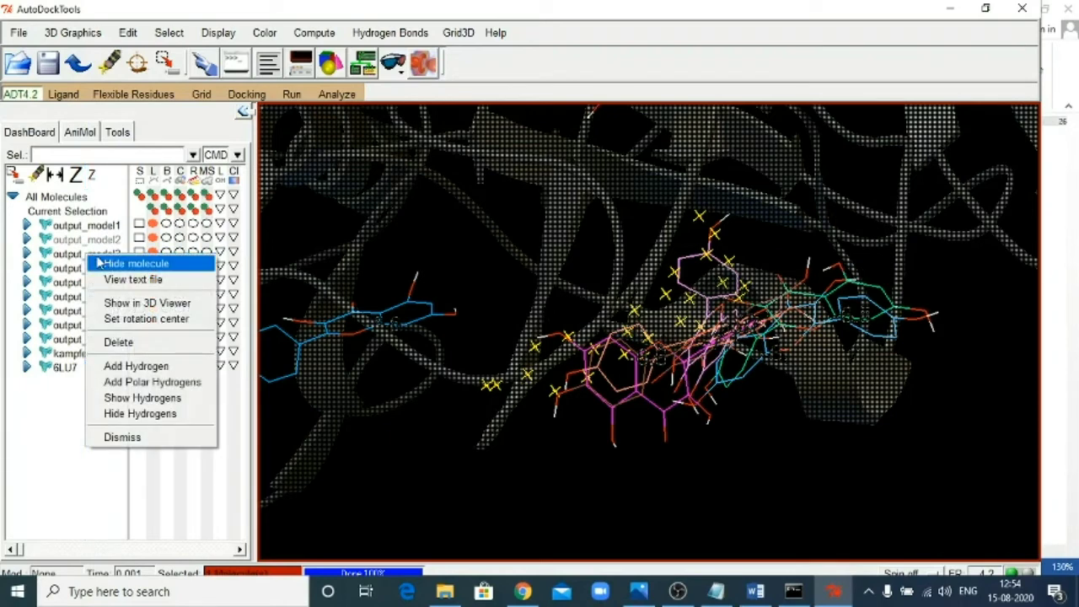
pyautogui.click(100, 263)
pyautogui.rightClick(86, 272)
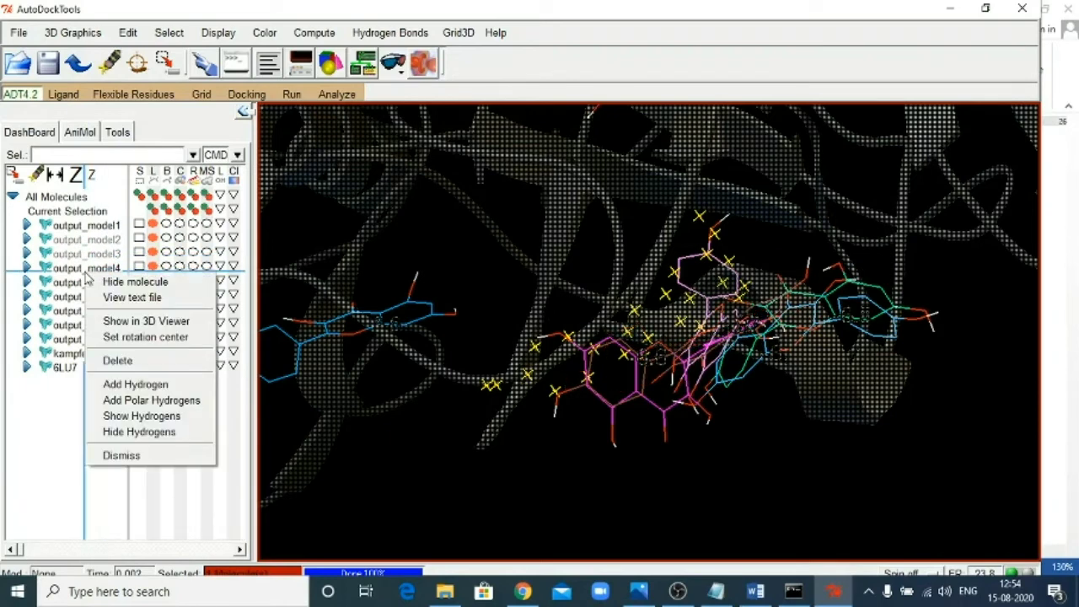
pyautogui.click(95, 282)
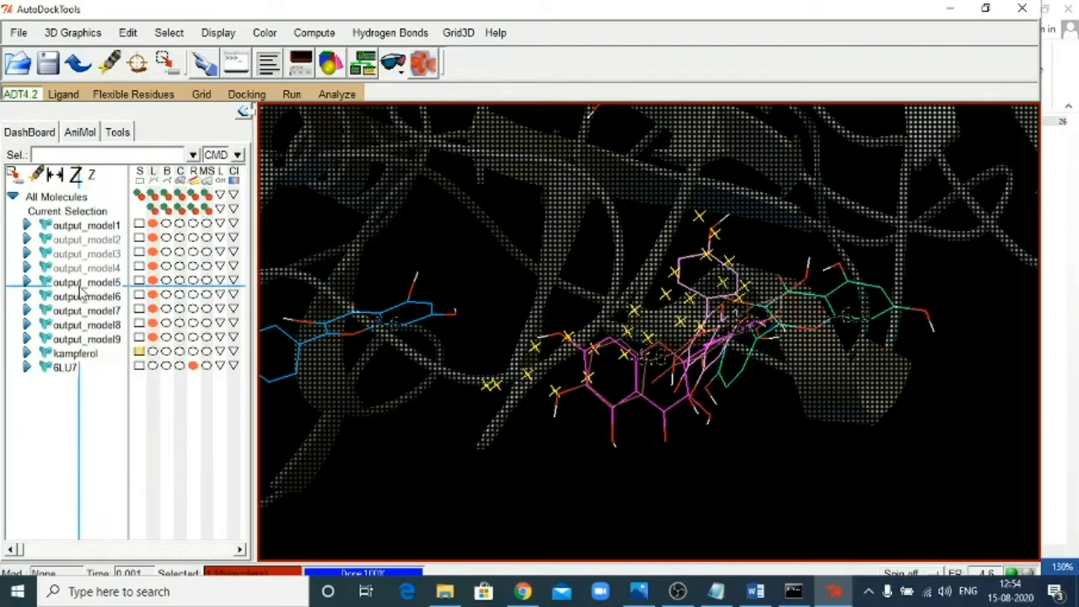
pyautogui.rightClick(81, 290)
pyautogui.click(101, 295)
# Step: Hide Vina poses output_model6 through output_model9
pyautogui.rightClick(87, 300)
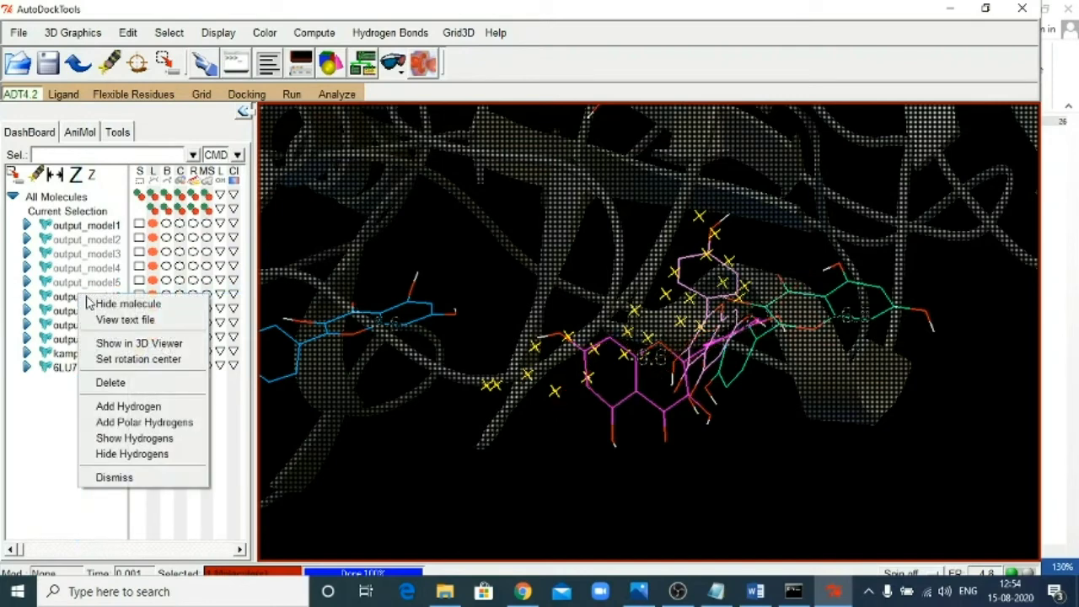
pyautogui.click(93, 303)
pyautogui.rightClick(87, 312)
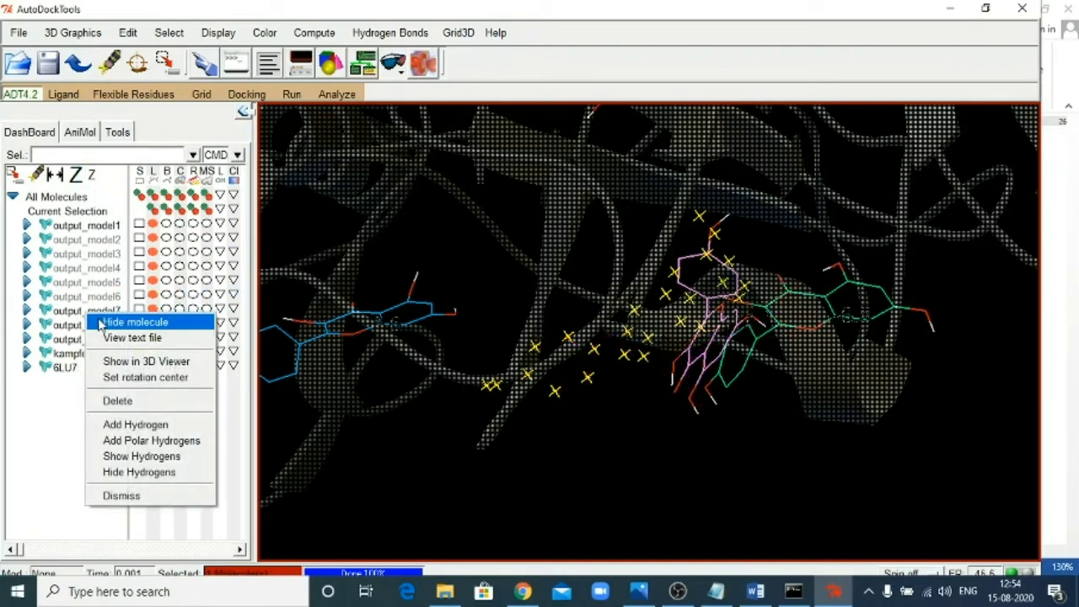
pyautogui.click(99, 324)
pyautogui.rightClick(84, 329)
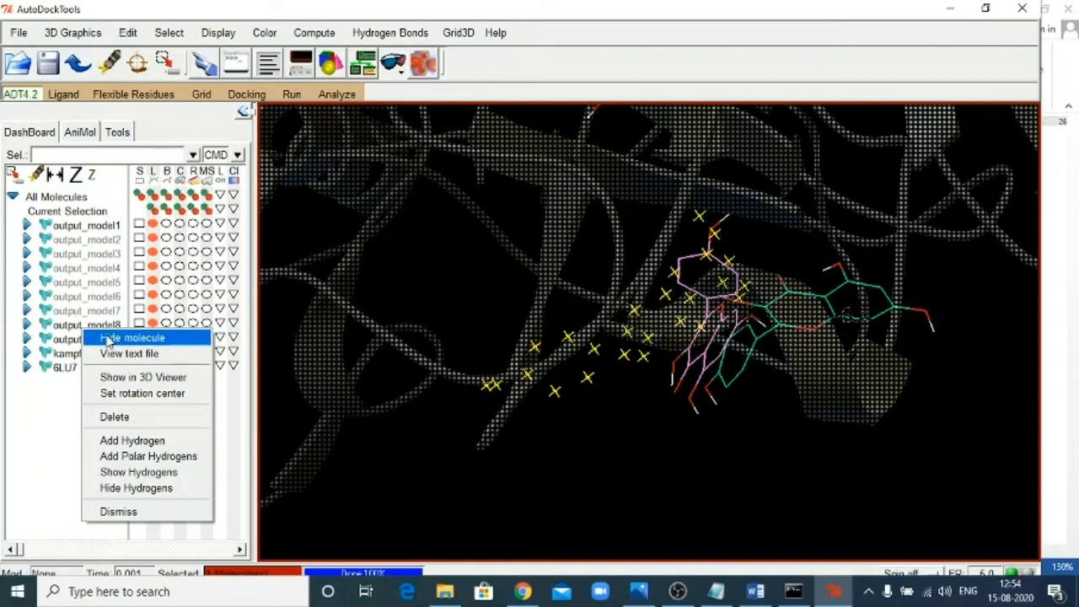
pyautogui.click(106, 339)
pyautogui.rightClick(85, 344)
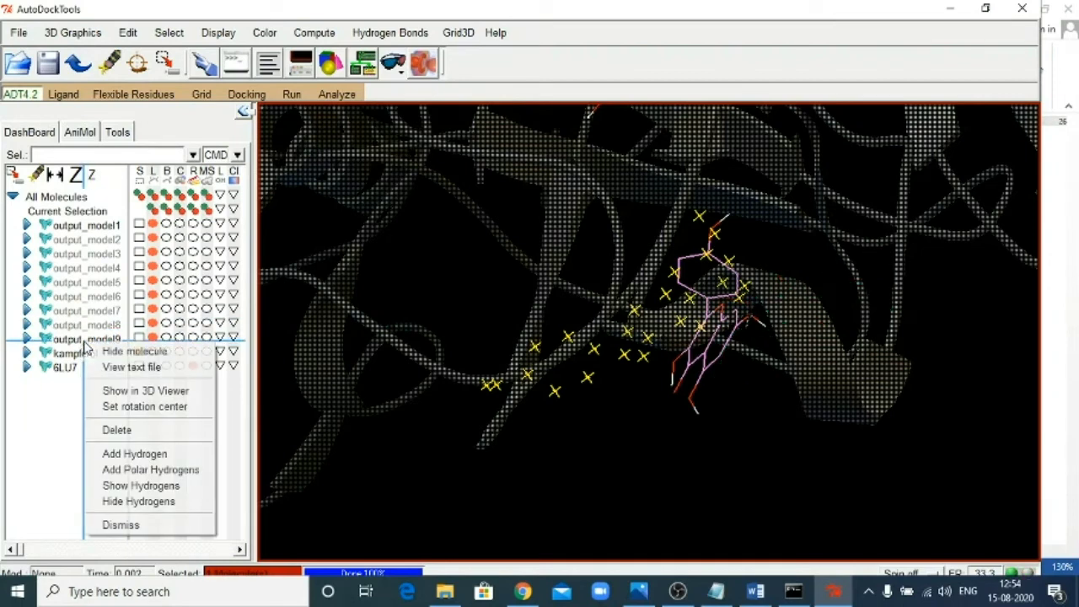
pyautogui.click(120, 351)
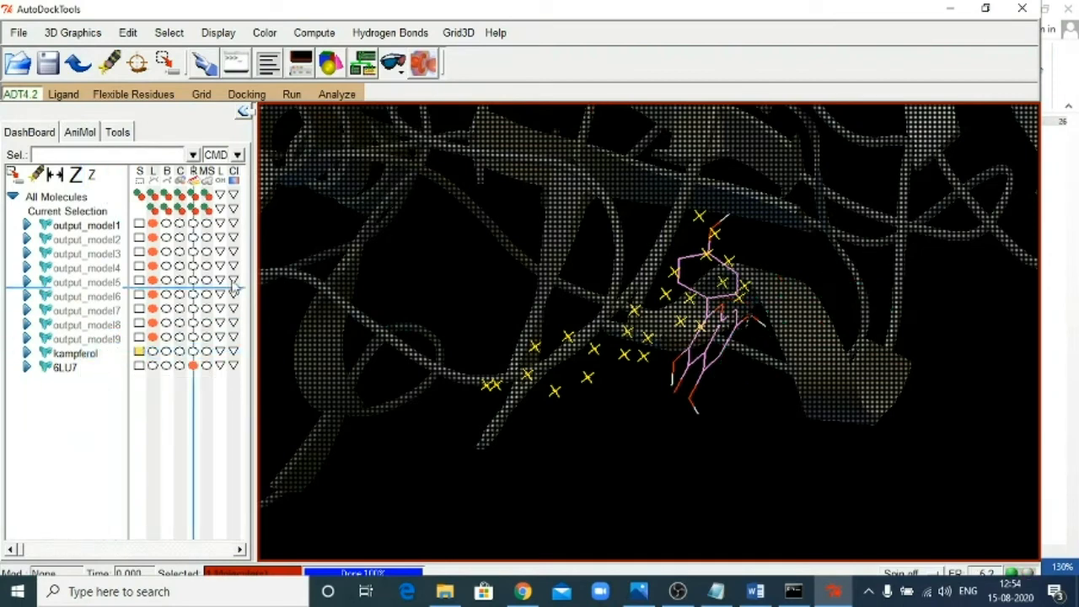
# Step: Draw kampferol as line bonds and rotate the scene to centre the ligands
pyautogui.click(150, 352)
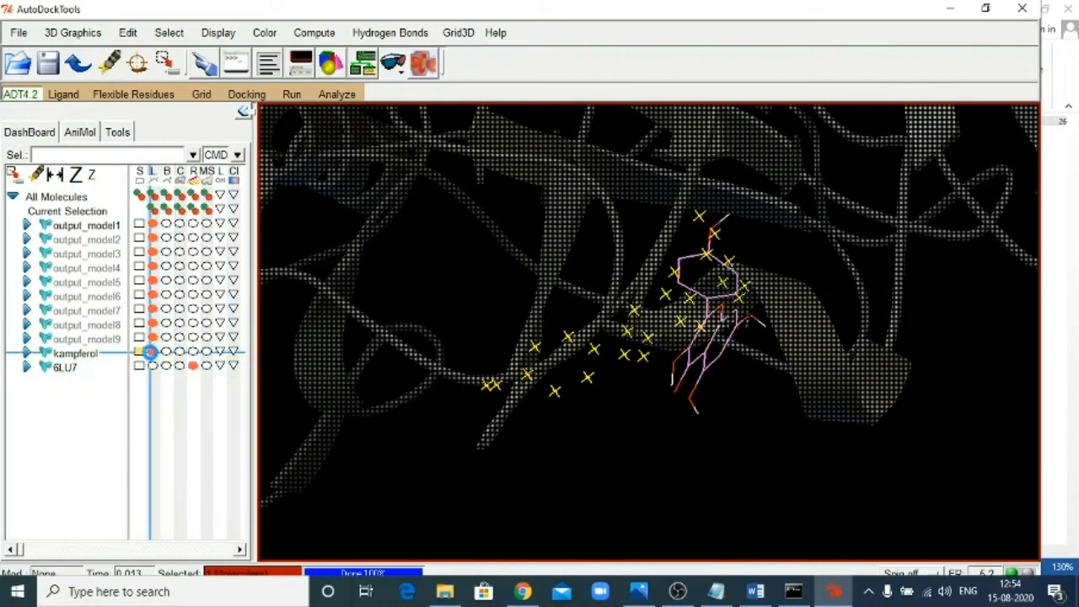
pyautogui.moveTo(596, 390); pyautogui.dragTo(690, 412, button='middle')
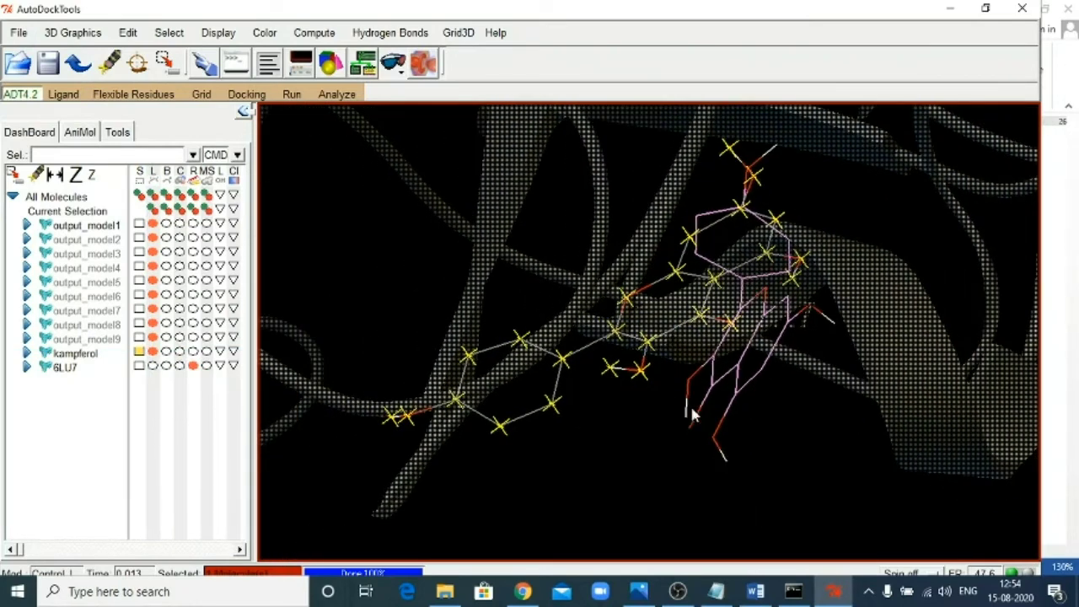
pyautogui.click(139, 352)
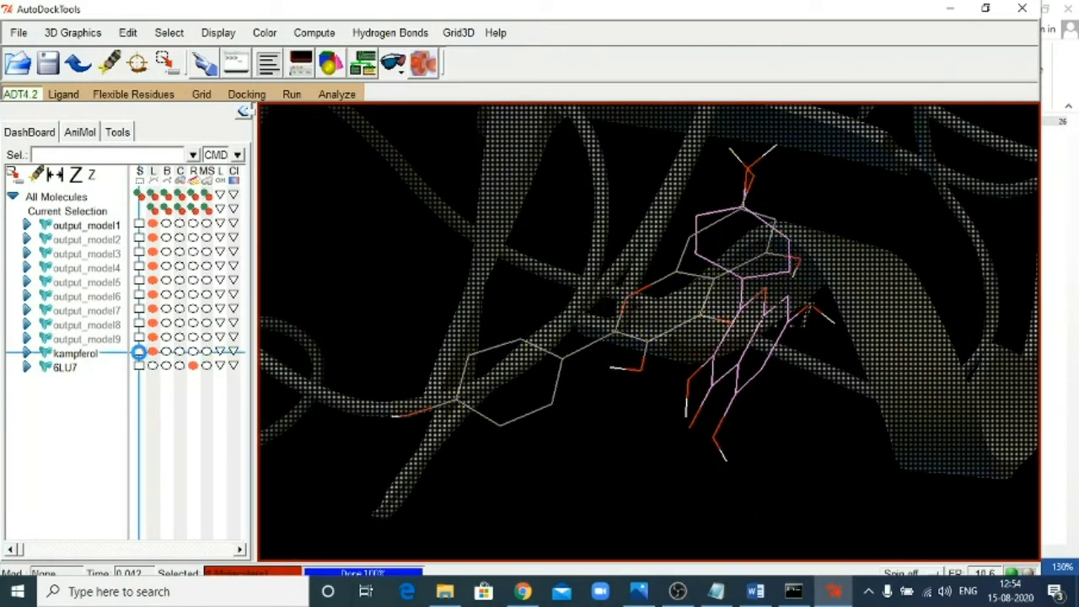
pyautogui.moveTo(706, 432)
pyautogui.mouseDown(button='middle')
pyautogui.moveTo(762, 422)
pyautogui.moveTo(740, 402)
pyautogui.moveTo(767, 421)
pyautogui.mouseUp(button='middle')
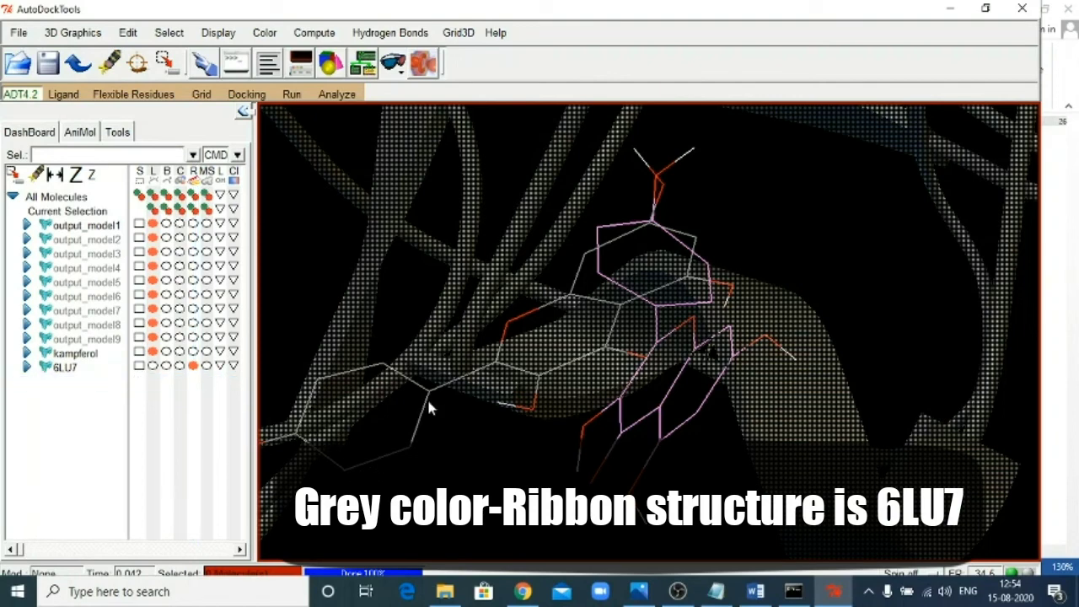
pyautogui.moveTo(436, 408); pyautogui.dragTo(430, 447, button='middle')
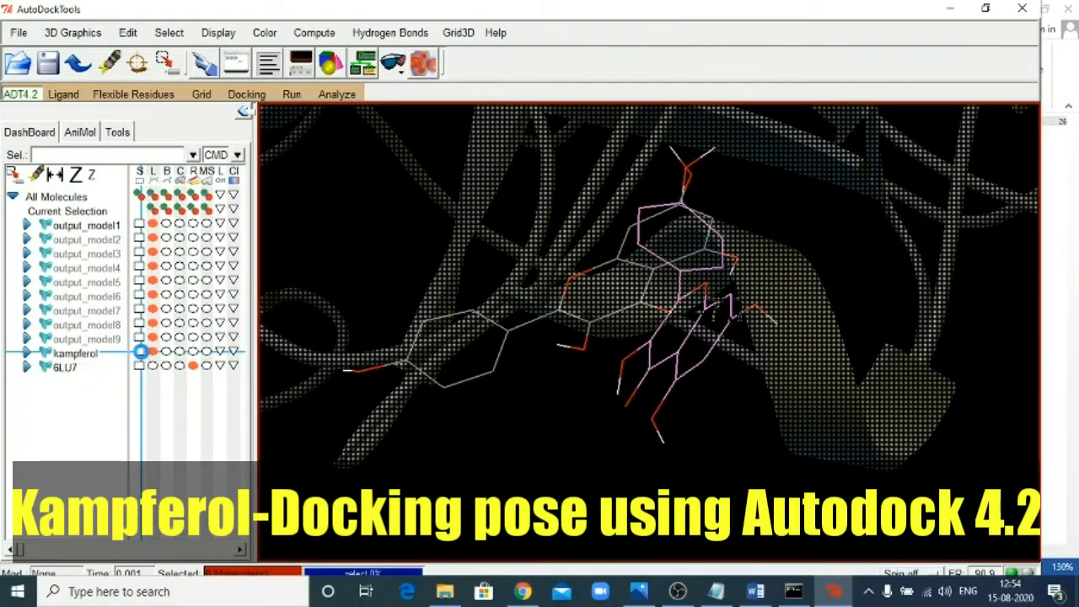
# Step: Select kampferol to cross-mark its atoms and zoom into the binding site
pyautogui.click(139, 352)
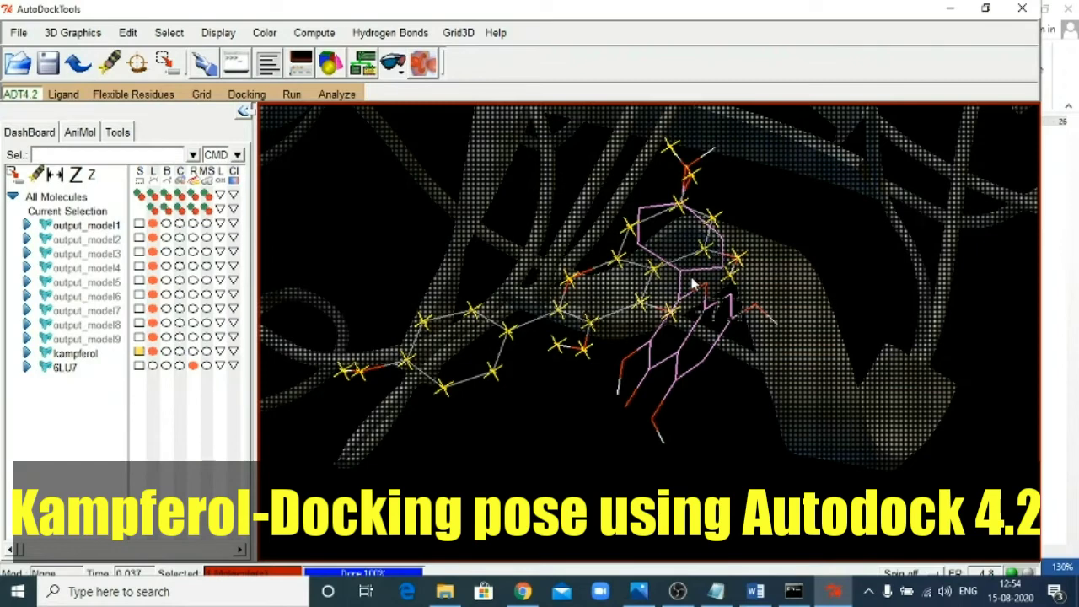
pyautogui.keyDown('ctrl'); pyautogui.scroll(2, 691, 284); pyautogui.keyUp('ctrl')
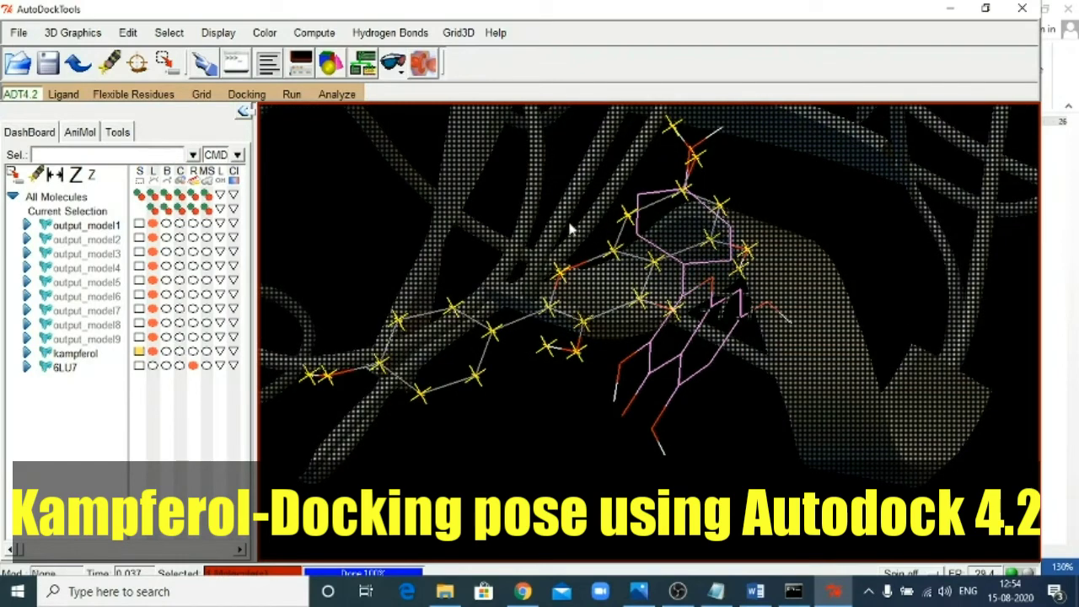
pyautogui.scroll(1, 569, 224)
pyautogui.scroll(1, 568, 215)
pyautogui.scroll(1, 568, 212)
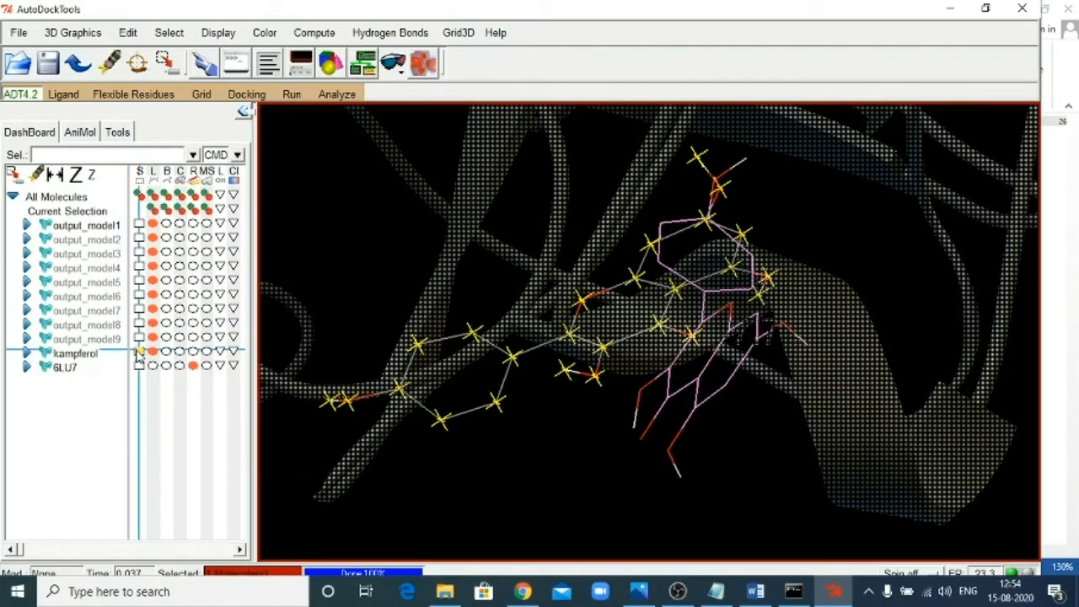
# Step: Move the atom markers from kampferol to output_model1 and adjust the zoom
pyautogui.click(140, 351)
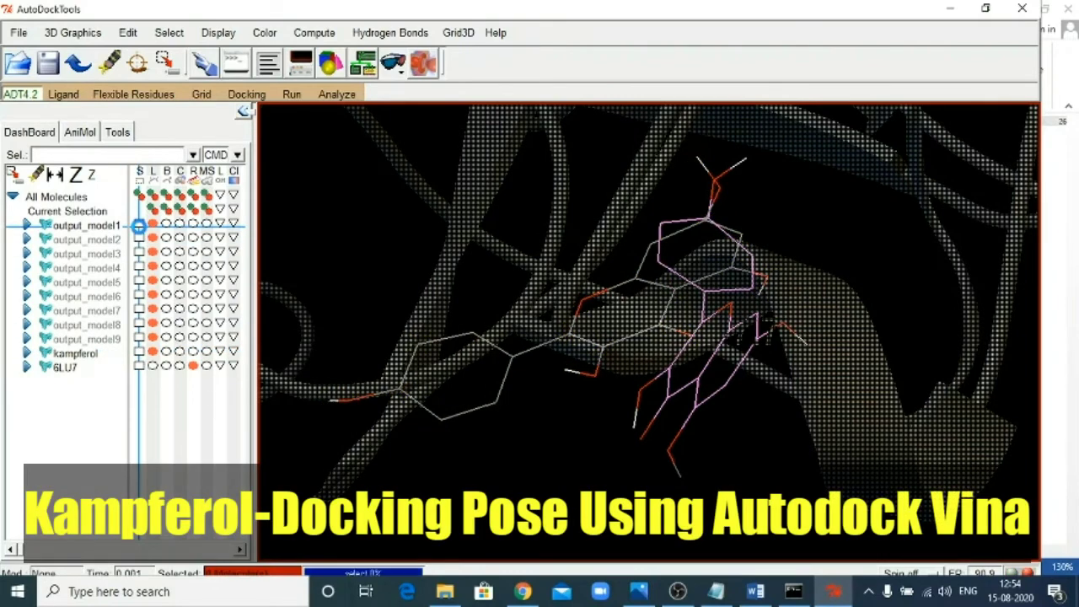
pyautogui.click(139, 225)
pyautogui.keyDown('ctrl'); pyautogui.scroll(2, 746, 308); pyautogui.keyUp('ctrl')
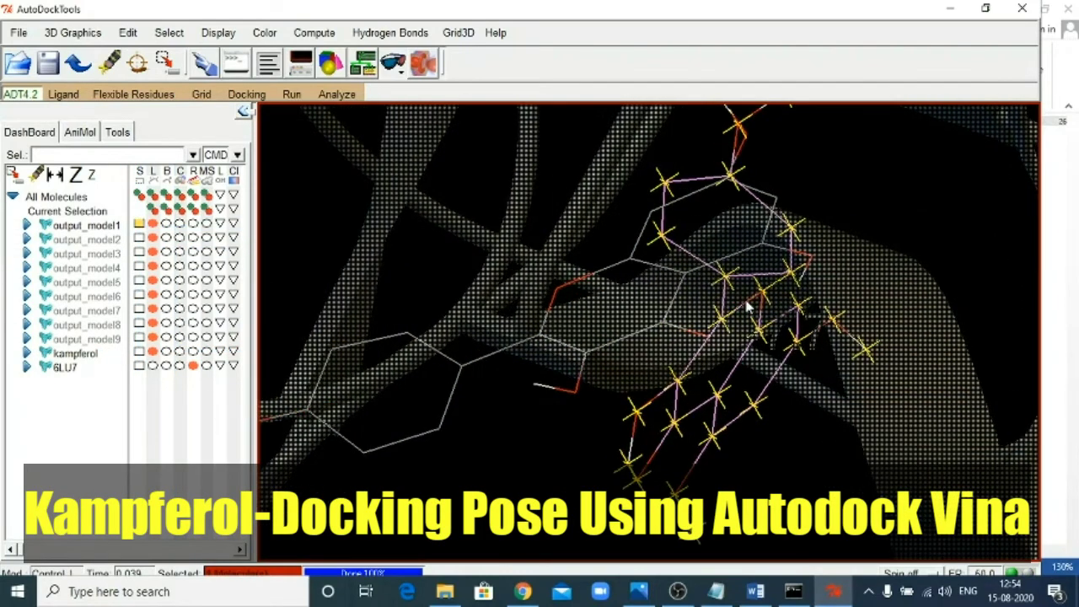
pyautogui.keyDown('ctrl'); pyautogui.scroll(-1, 747, 308); pyautogui.keyUp('ctrl')
pyautogui.keyDown('ctrl'); pyautogui.scroll(-1, 785, 289); pyautogui.keyUp('ctrl')
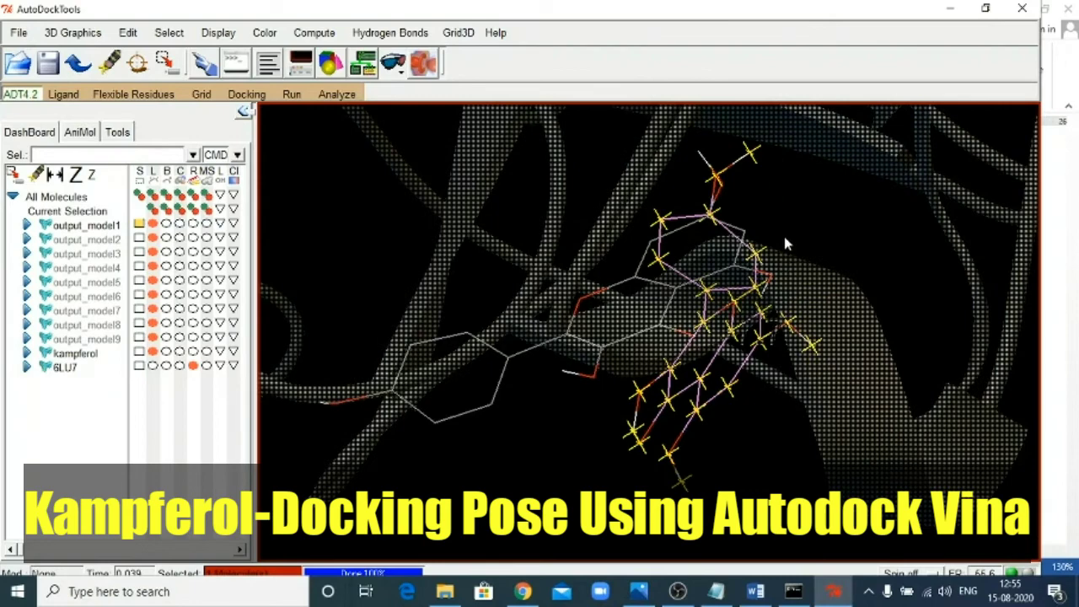
pyautogui.moveTo(792, 236); pyautogui.dragTo(784, 242, button='middle')
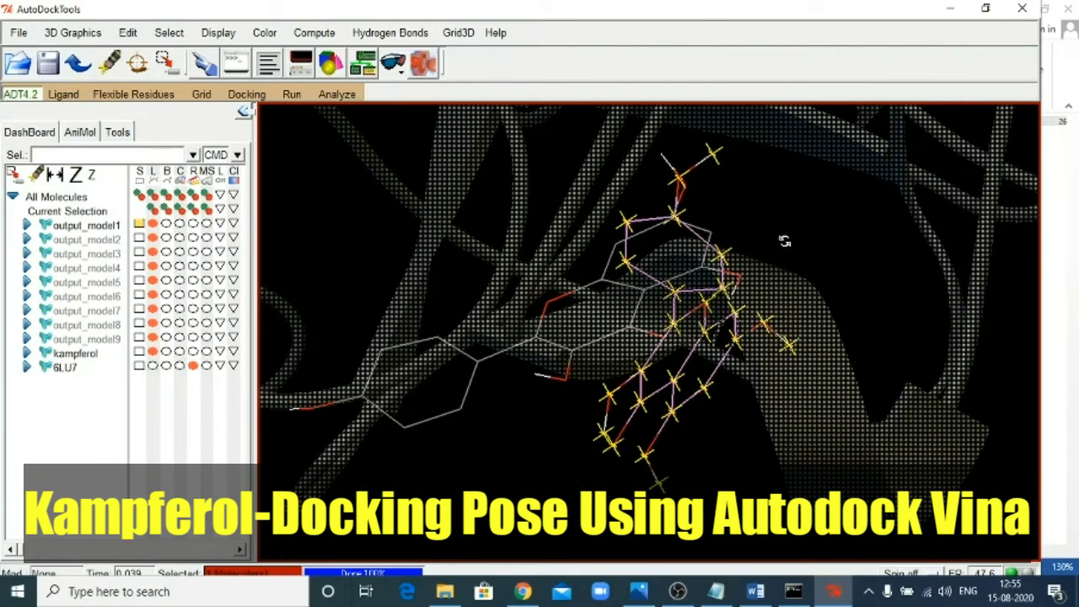
pyautogui.moveTo(784, 241); pyautogui.dragTo(787, 247)
# Step: Rotate to compare both poses, deselect output_model1, and bring up the Word results table
pyautogui.scroll(3, 791, 245)
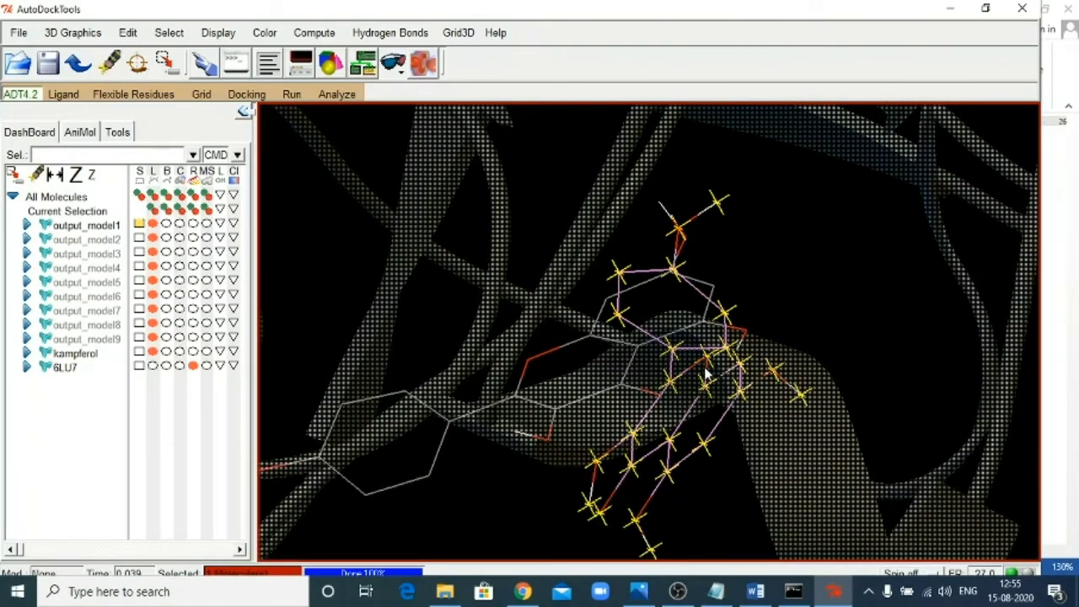
pyautogui.moveTo(786, 258); pyautogui.dragTo(689, 391)
pyautogui.moveTo(479, 497)
pyautogui.mouseDown()
pyautogui.moveTo(484, 474)
pyautogui.moveTo(494, 485)
pyautogui.mouseUp()
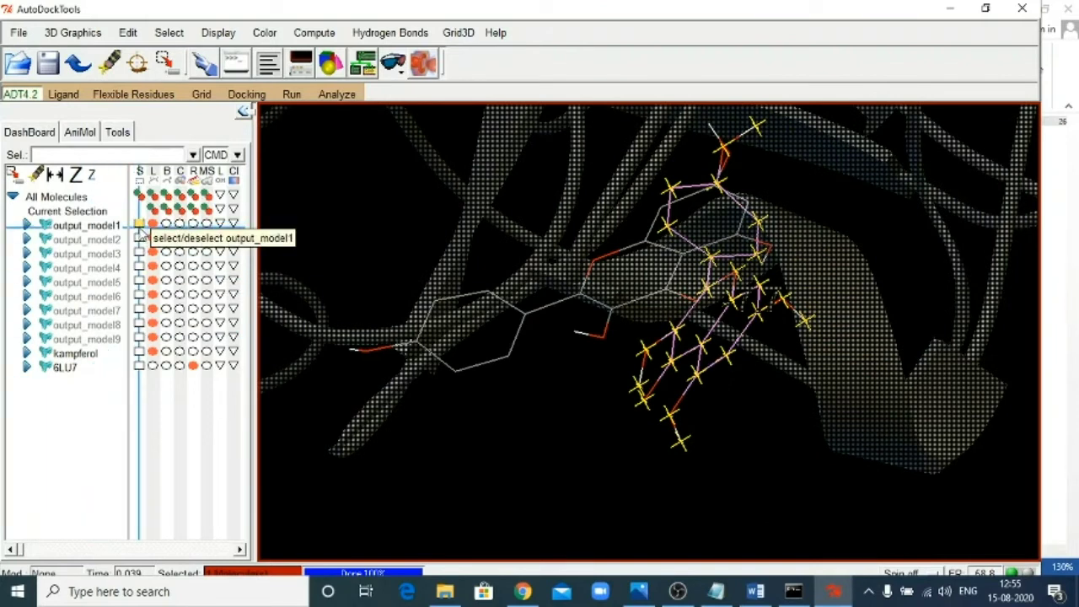
pyautogui.click(140, 224)
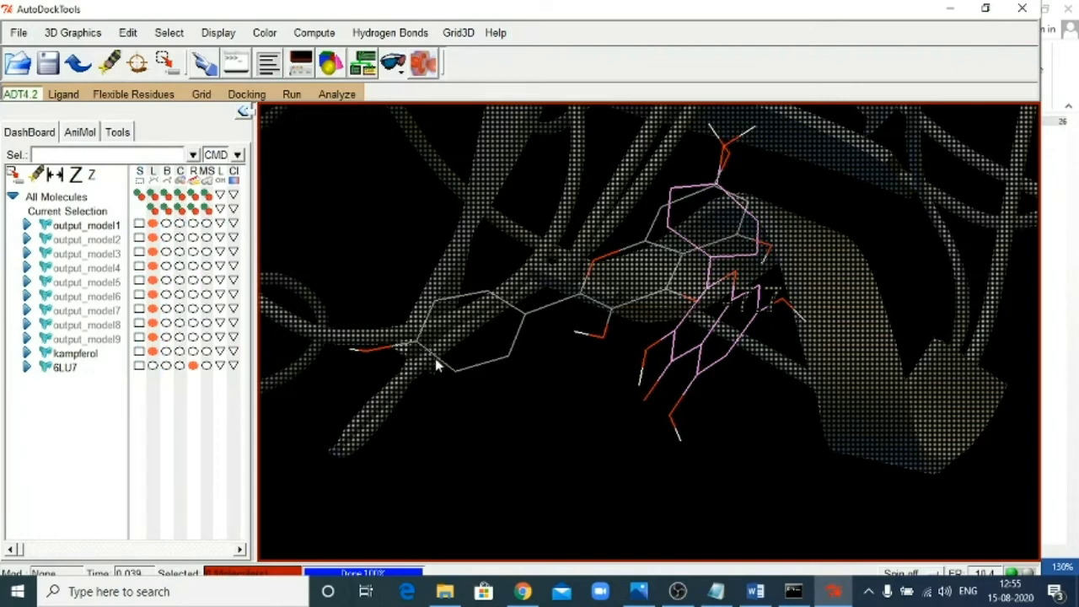
pyautogui.click(756, 592)
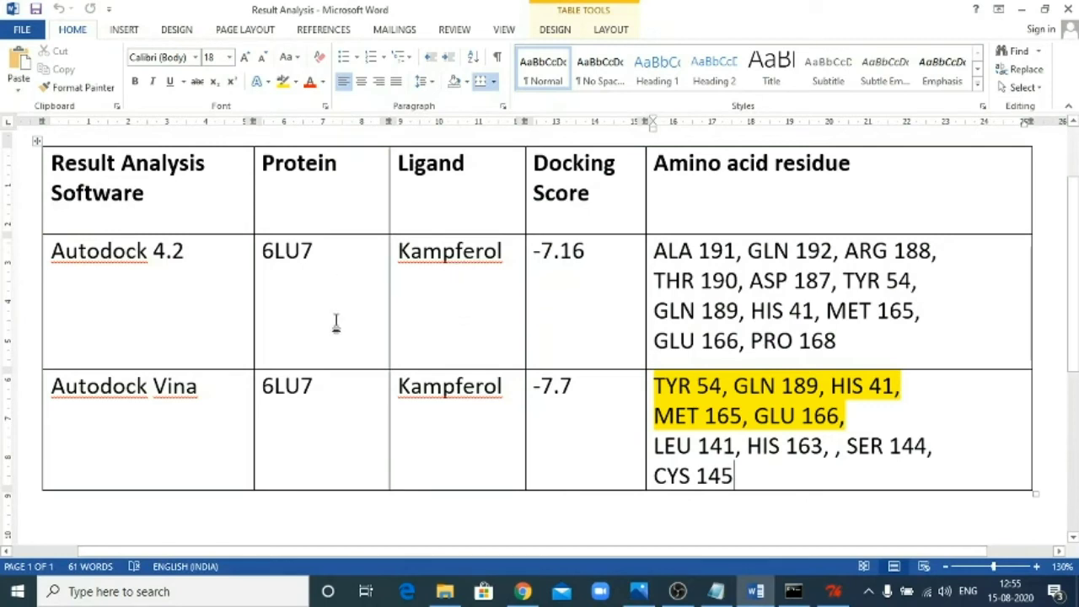
pyautogui.click(21, 263)
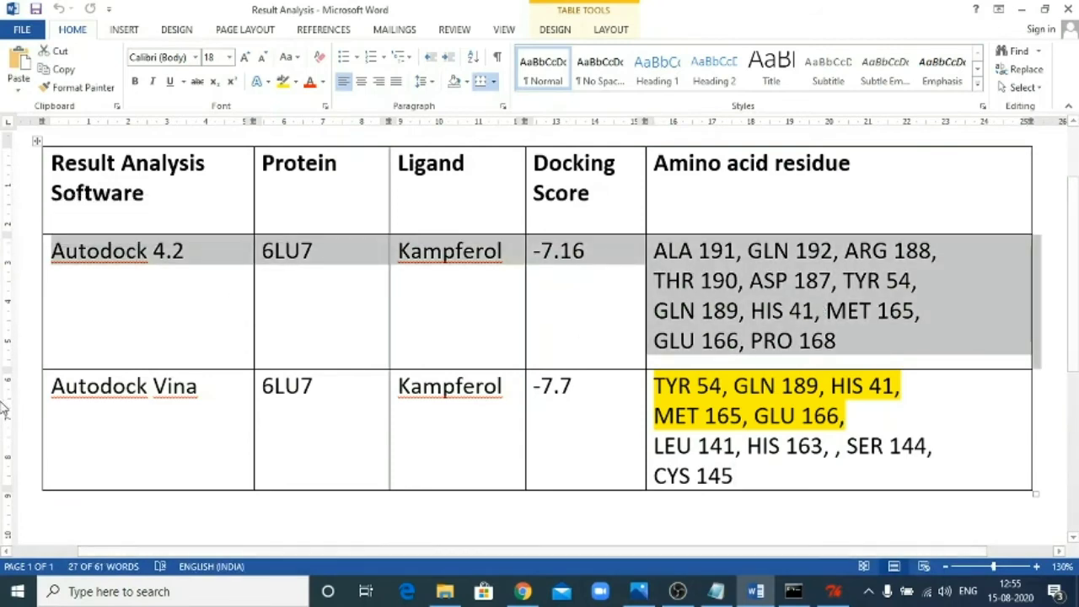
pyautogui.click(29, 394)
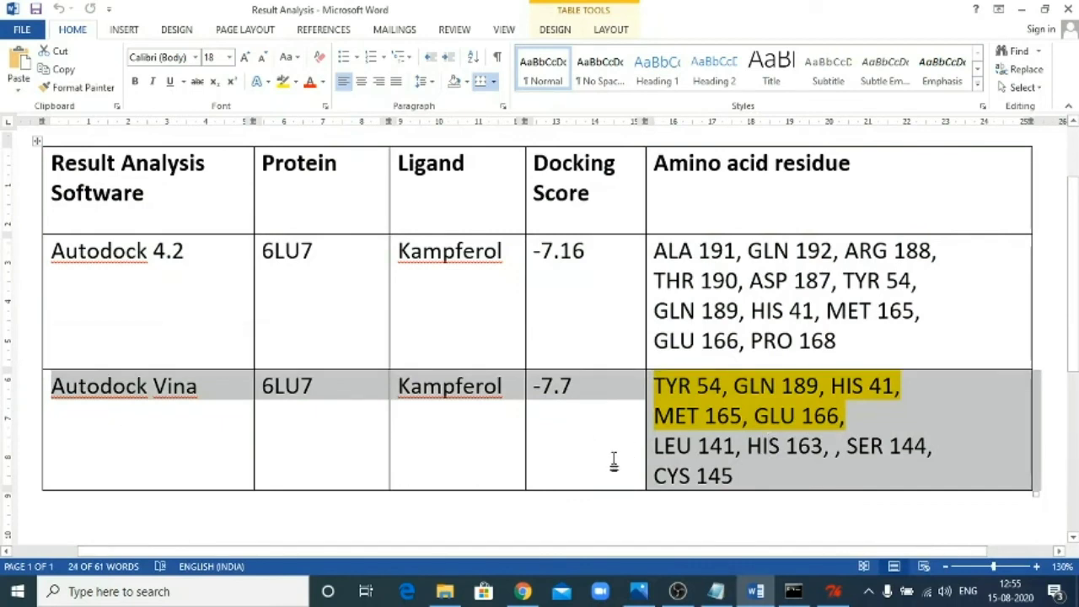
pyautogui.click(27, 268)
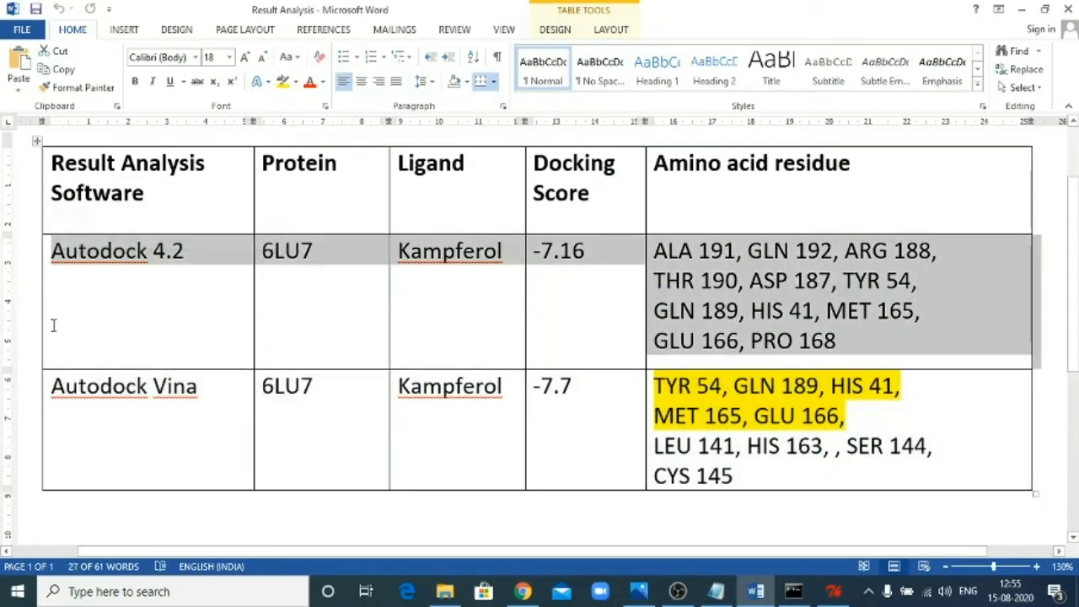
pyautogui.click(26, 392)
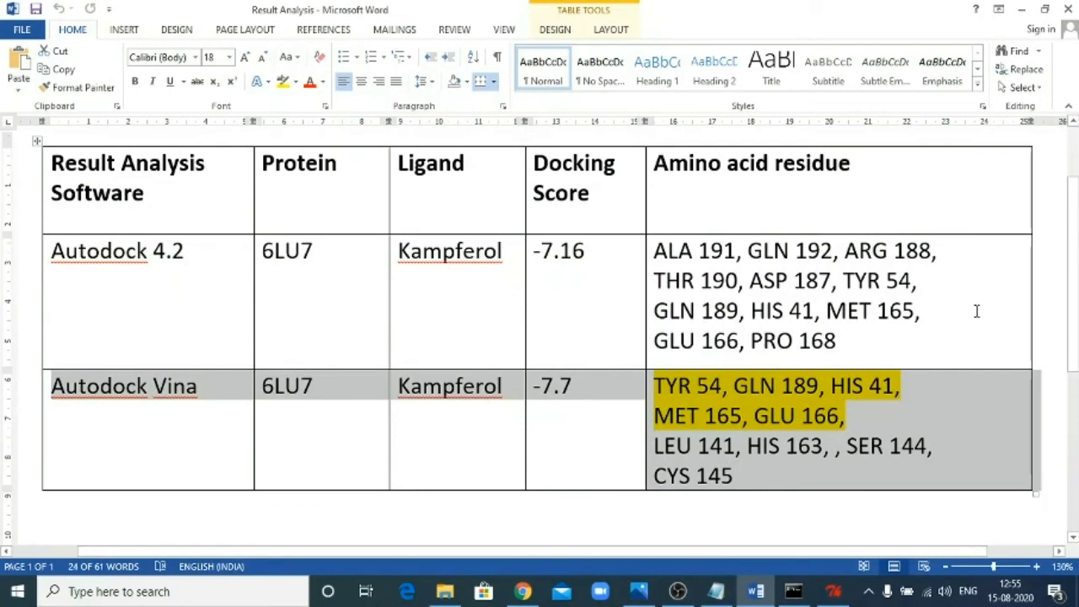